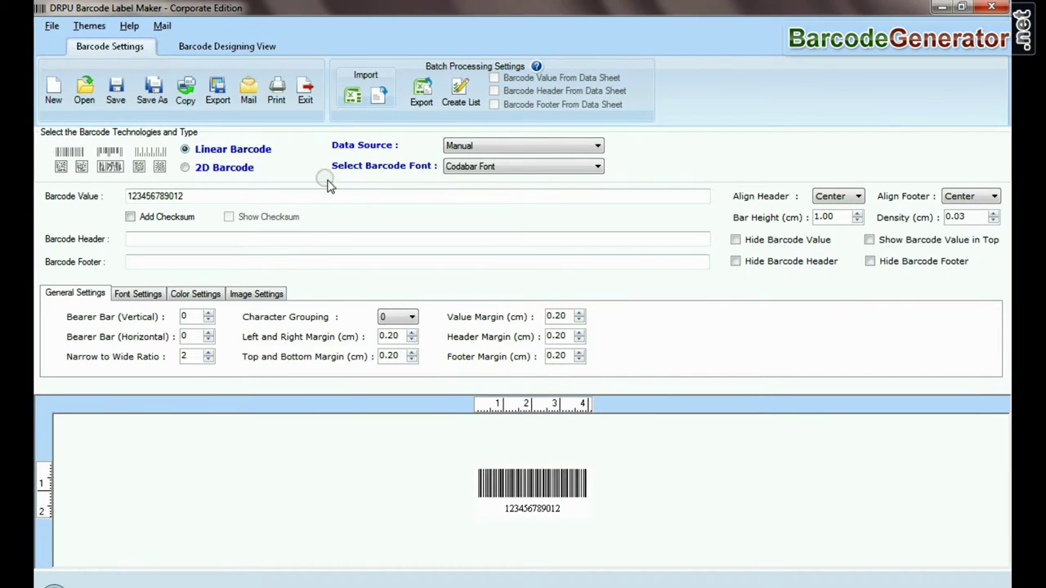
{"action": "left_click", "coordinate": [463, 167]}
{"action": "left_click", "coordinate": [490, 227]}
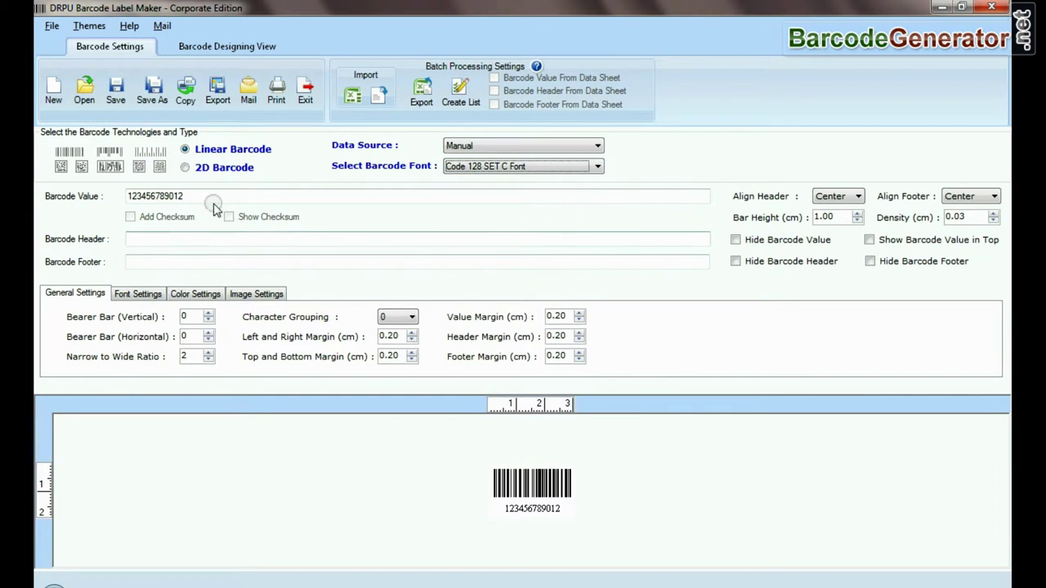
{"action": "type", "text": "5644006154332433"}
Enter the barcode header "Code 128 SET C Barcode Font" and the footer "Designed using DRPU Software"
{"action": "left_click", "coordinate": [231, 236]}
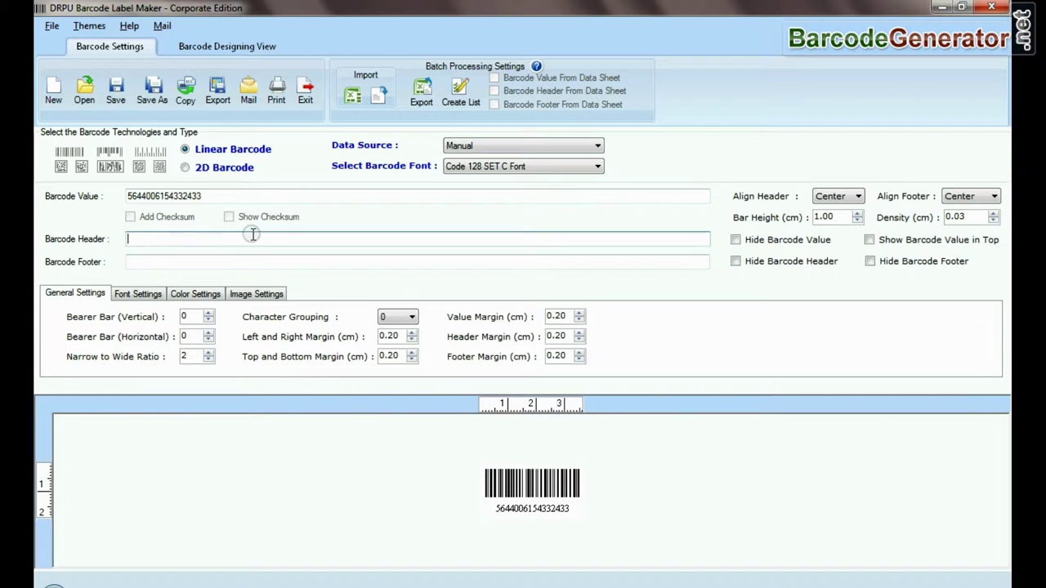
{"action": "type", "text": "Code 128 SET C Barcode Font"}
{"action": "left_click", "coordinate": [291, 261]}
{"action": "type", "text": "Designed using DRPU Software"}
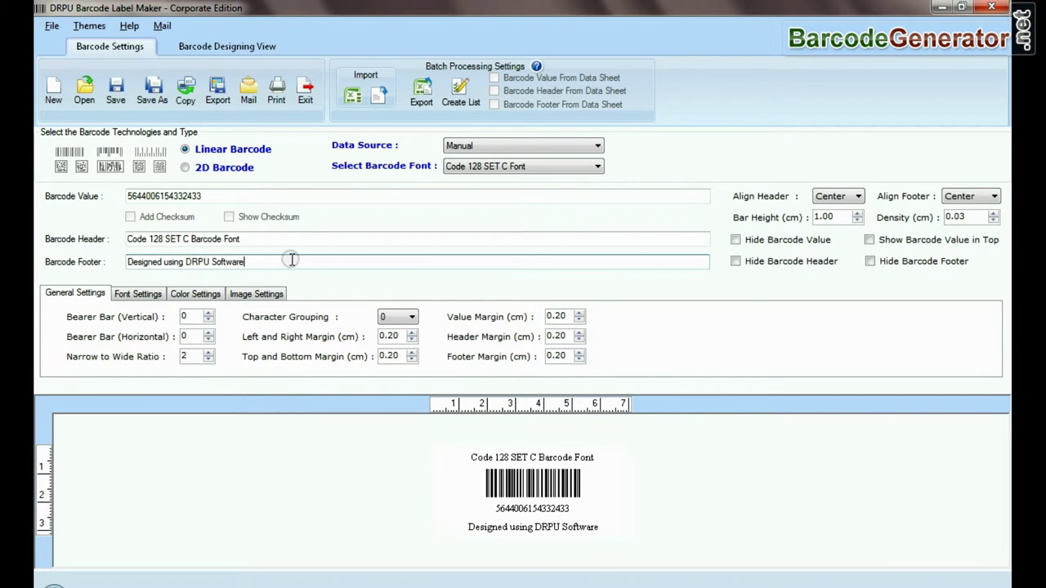
Set the barcode's bar height to 1.40 cm and its density to 0.06 cm
{"action": "left_click", "coordinate": [857, 214]}
{"action": "left_click", "coordinate": [856, 214]}
{"action": "left_click", "coordinate": [856, 214]}
{"action": "left_click", "coordinate": [857, 214]}
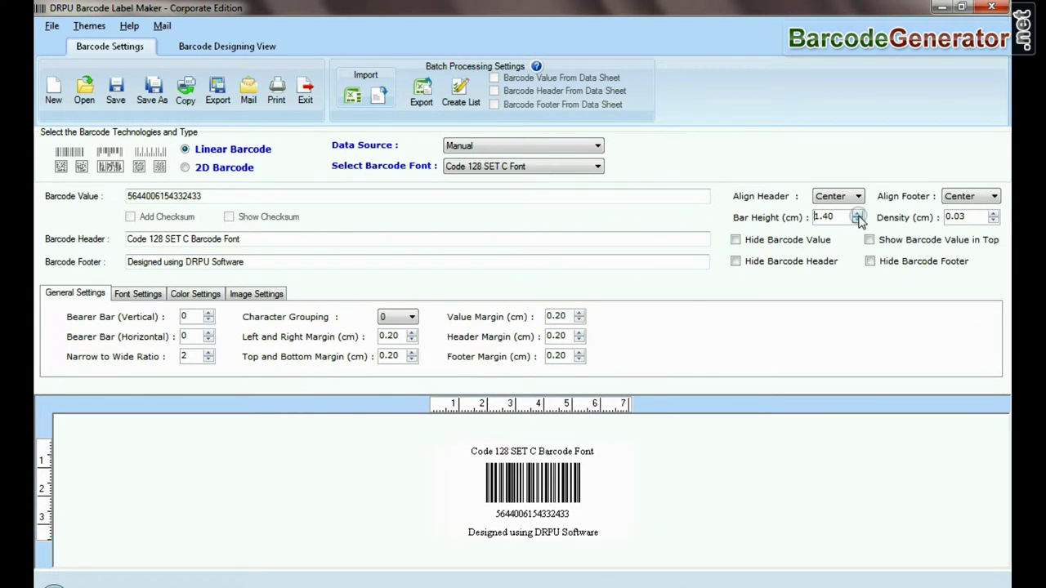
{"action": "left_click", "coordinate": [994, 214]}
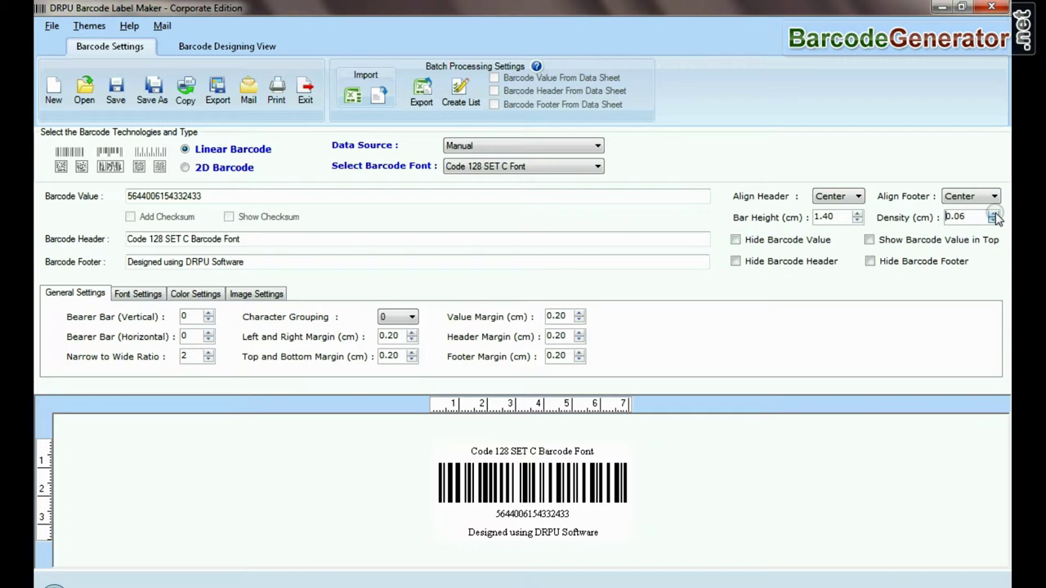
{"action": "left_click", "coordinate": [84, 299]}
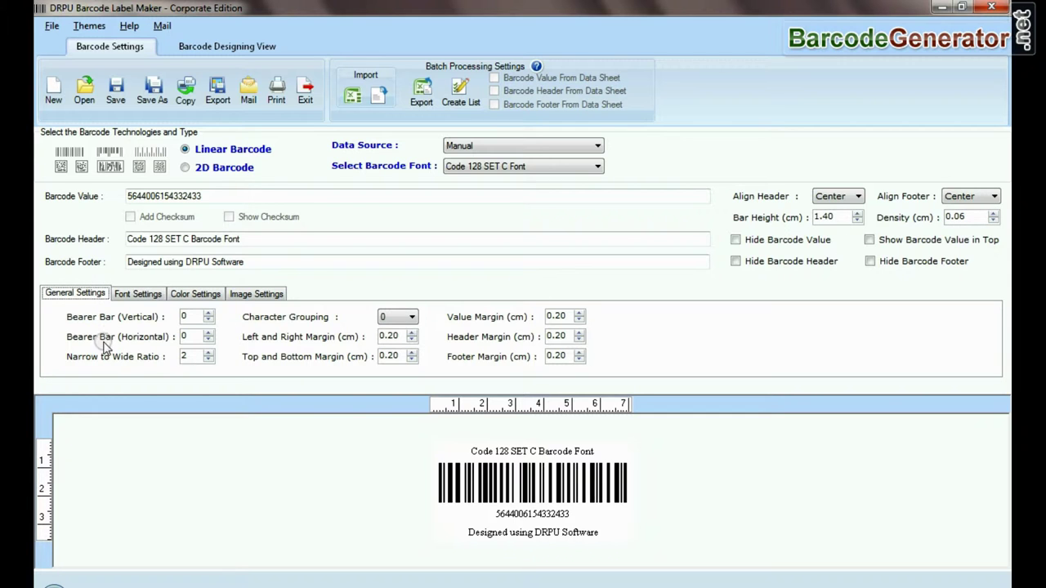
Set the barcode header font to Microsoft Sans Serif, Bold, size 12
{"action": "left_click", "coordinate": [135, 294]}
{"action": "left_click", "coordinate": [228, 327]}
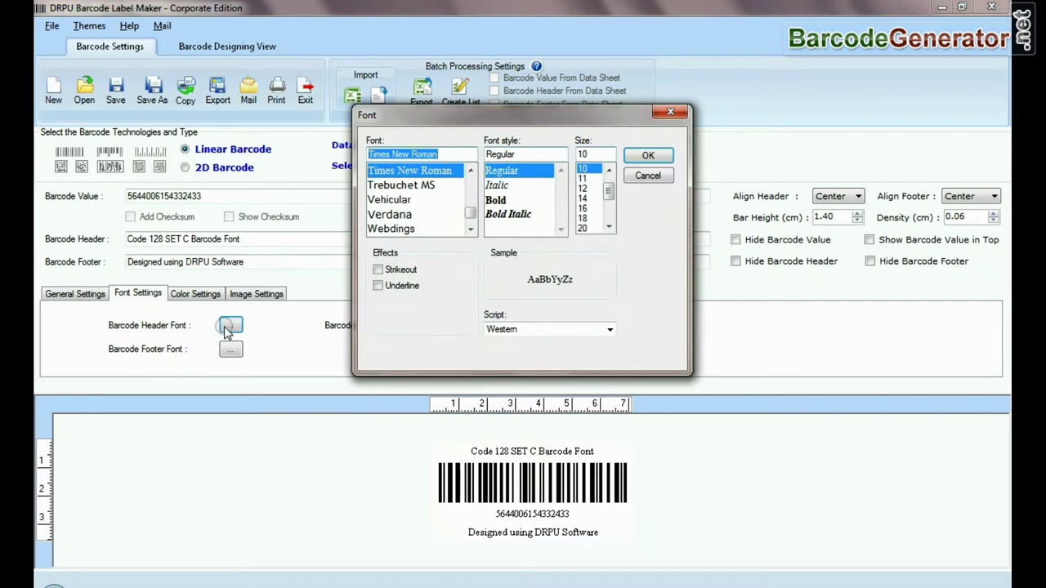
{"action": "type", "text": "M"}
{"action": "left_click", "coordinate": [413, 185]}
{"action": "left_click", "coordinate": [541, 203]}
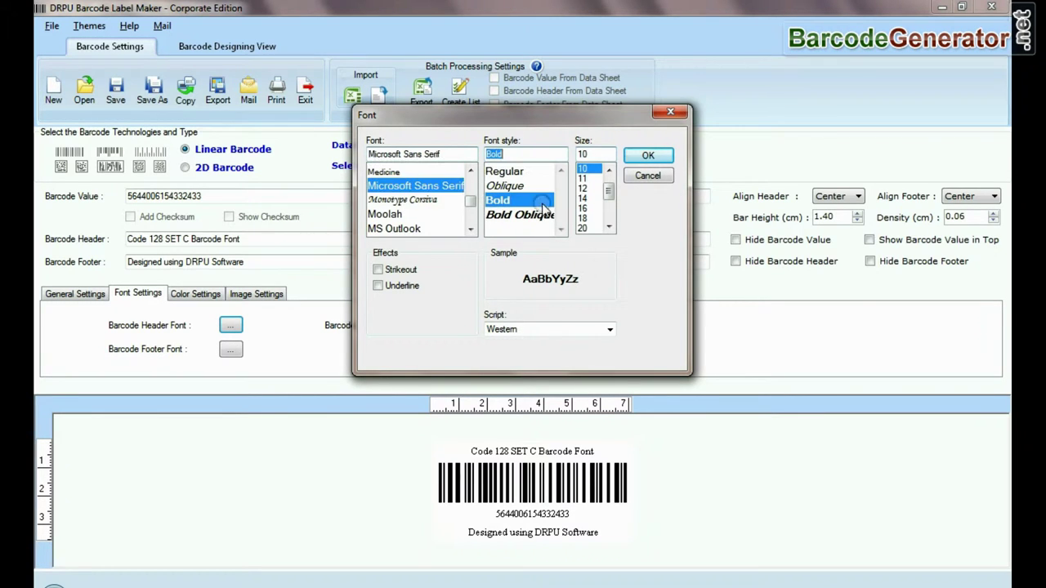
{"action": "left_click", "coordinate": [582, 189]}
{"action": "left_click", "coordinate": [647, 155]}
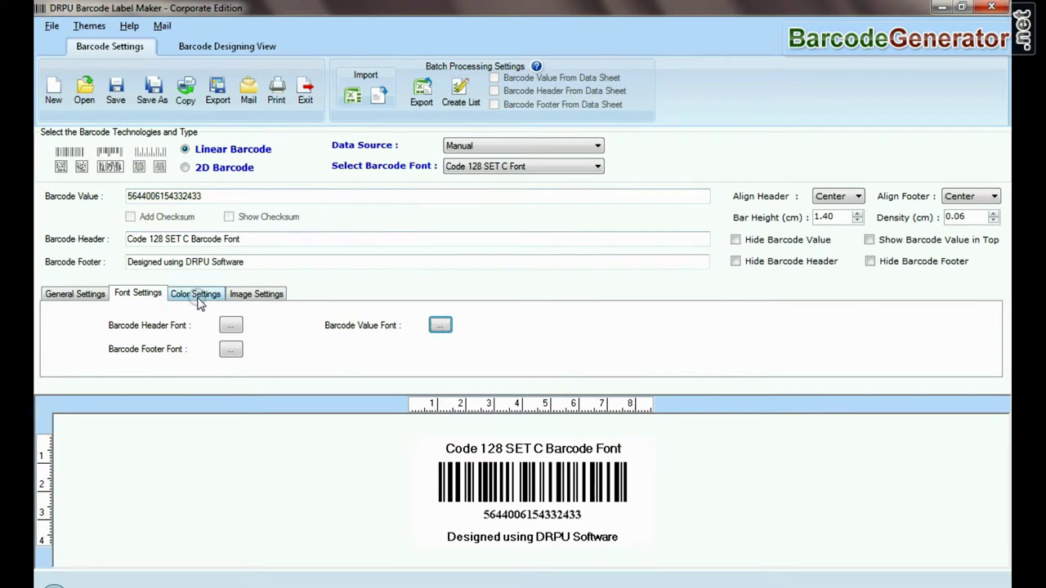
Examine the barcode's color settings, clipboard image settings and orientation options
{"action": "left_click", "coordinate": [195, 295]}
{"action": "left_click", "coordinate": [207, 321]}
{"action": "left_click", "coordinate": [378, 346]}
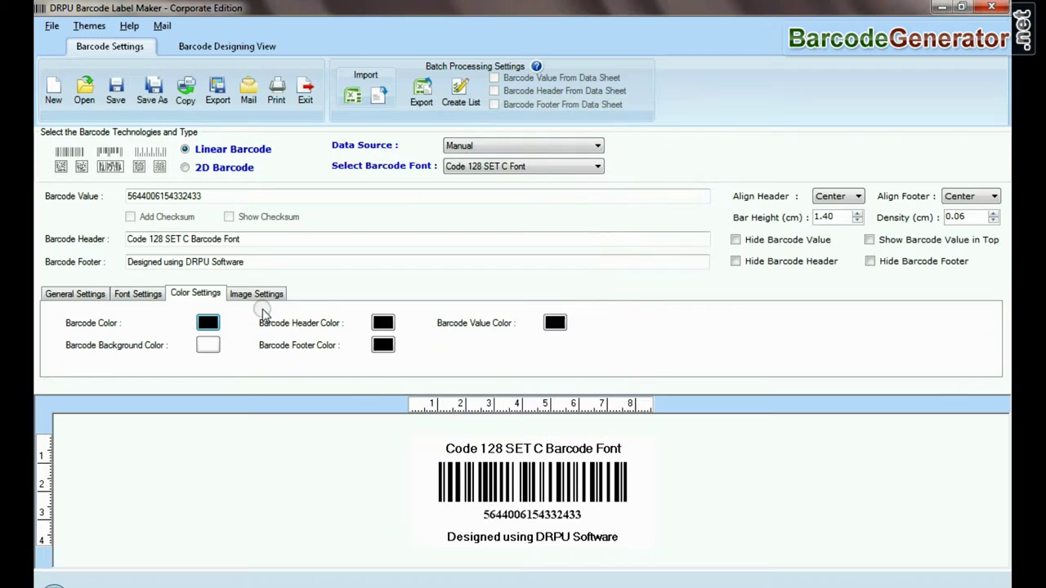
{"action": "left_click", "coordinate": [256, 294]}
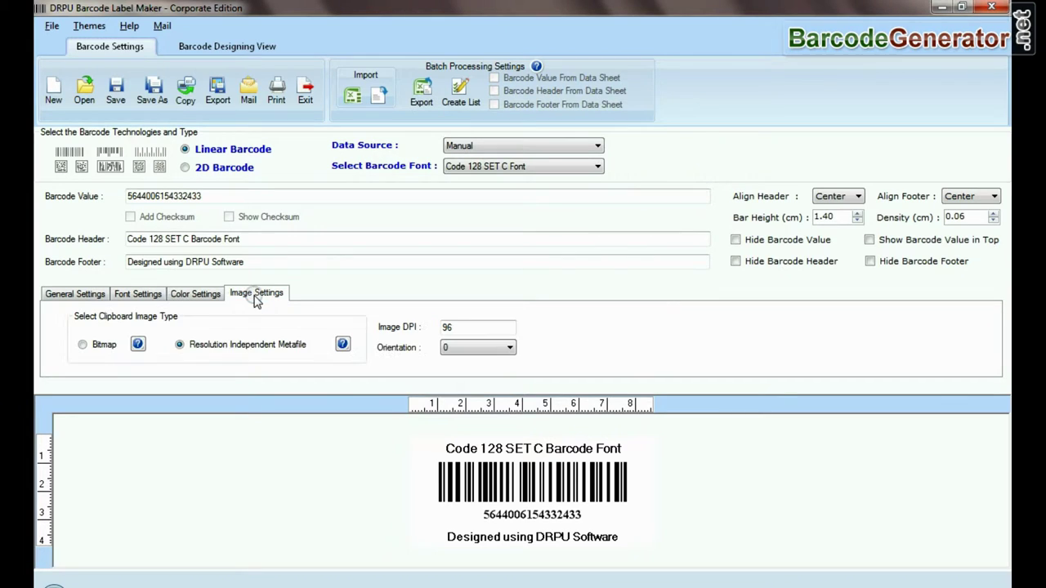
{"action": "left_click", "coordinate": [461, 349]}
{"action": "left_click", "coordinate": [458, 370]}
{"action": "left_click", "coordinate": [462, 349]}
{"action": "left_click", "coordinate": [457, 360]}
In the barcode designing view, make the card a round rectangle 75 mm wide and 50 mm high
{"action": "left_click", "coordinate": [222, 49]}
{"action": "left_click", "coordinate": [899, 210]}
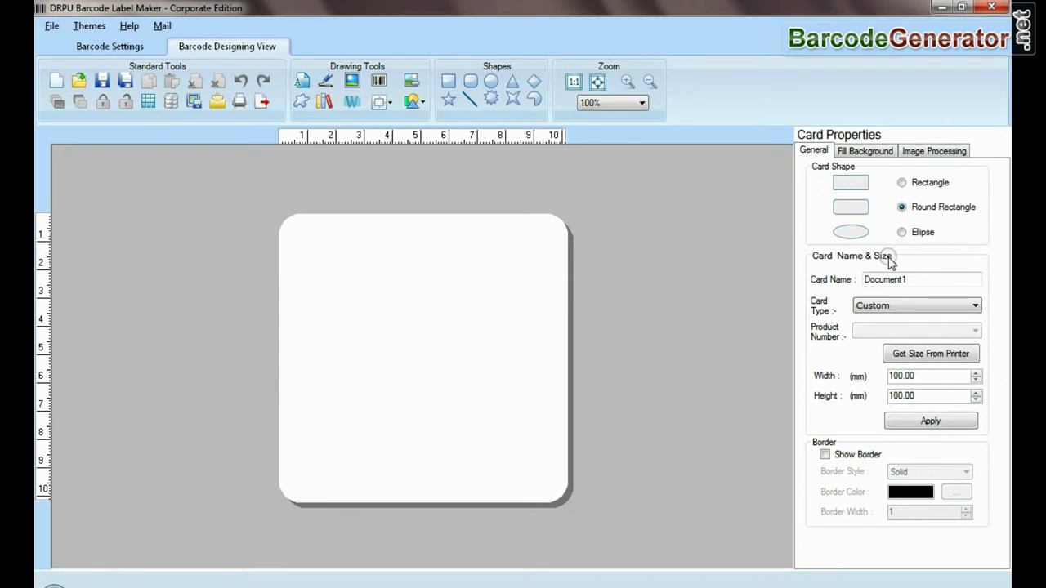
{"action": "left_click_drag", "start_coordinate": [899, 376], "coordinate": [880, 384]}
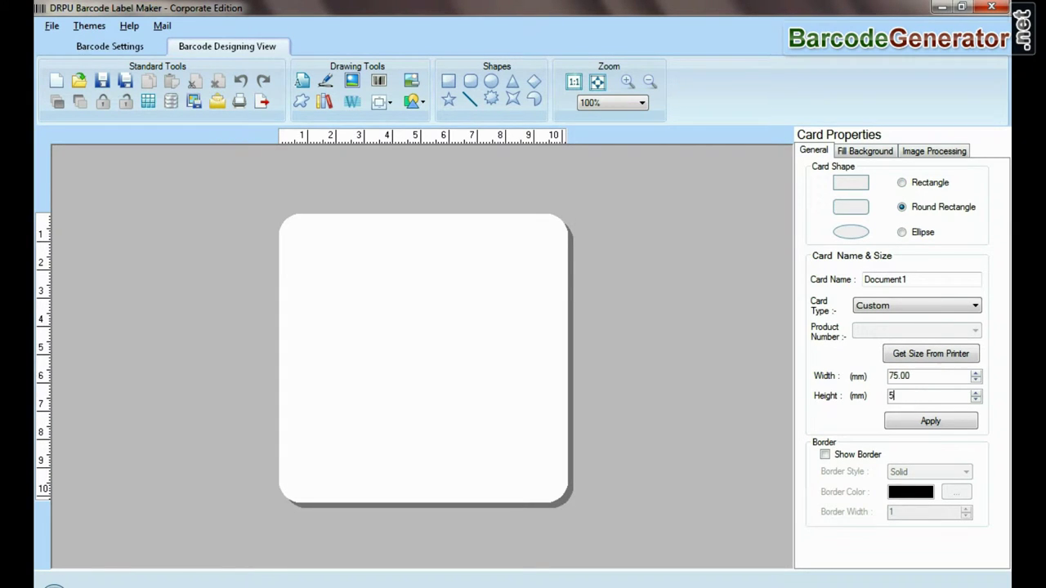
{"action": "left_click", "coordinate": [922, 424]}
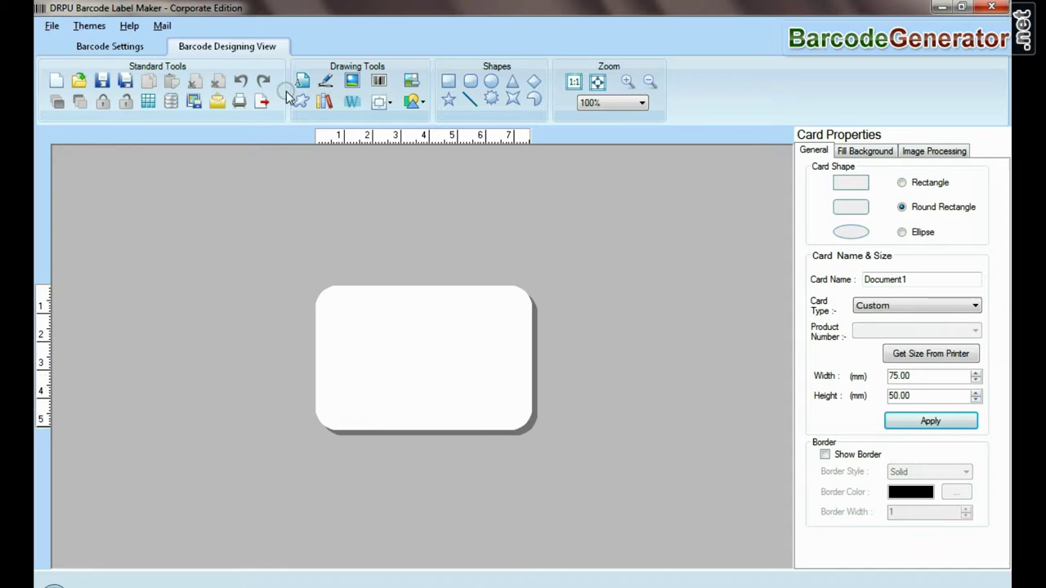
Place a barcode on the card and set its linear barcode font to Code 128 SET C Font
{"action": "left_click", "coordinate": [378, 80]}
{"action": "left_click", "coordinate": [413, 344]}
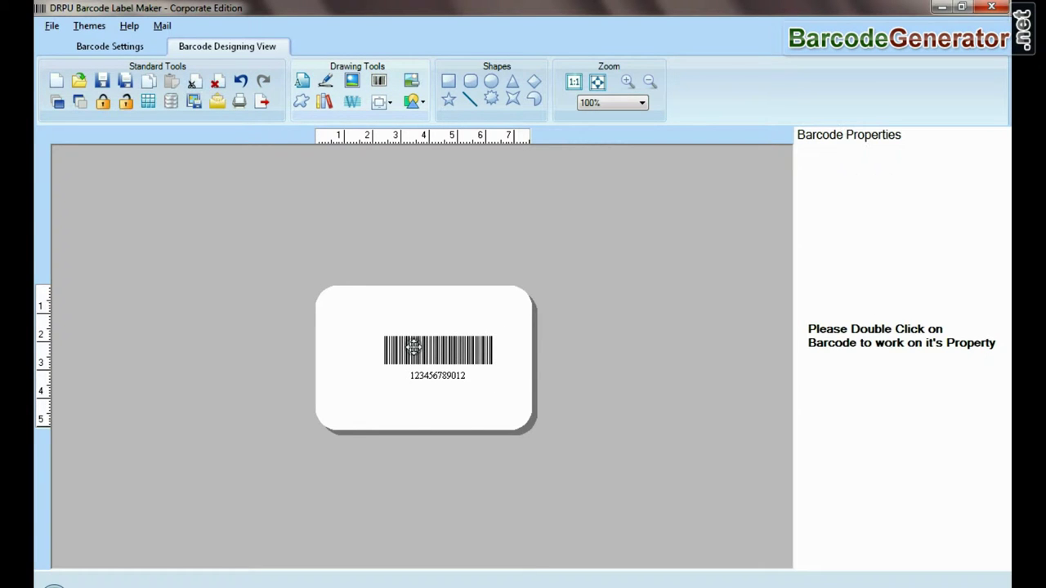
{"action": "double_click", "coordinate": [413, 348]}
{"action": "left_click", "coordinate": [629, 87]}
{"action": "left_click", "coordinate": [621, 150]}
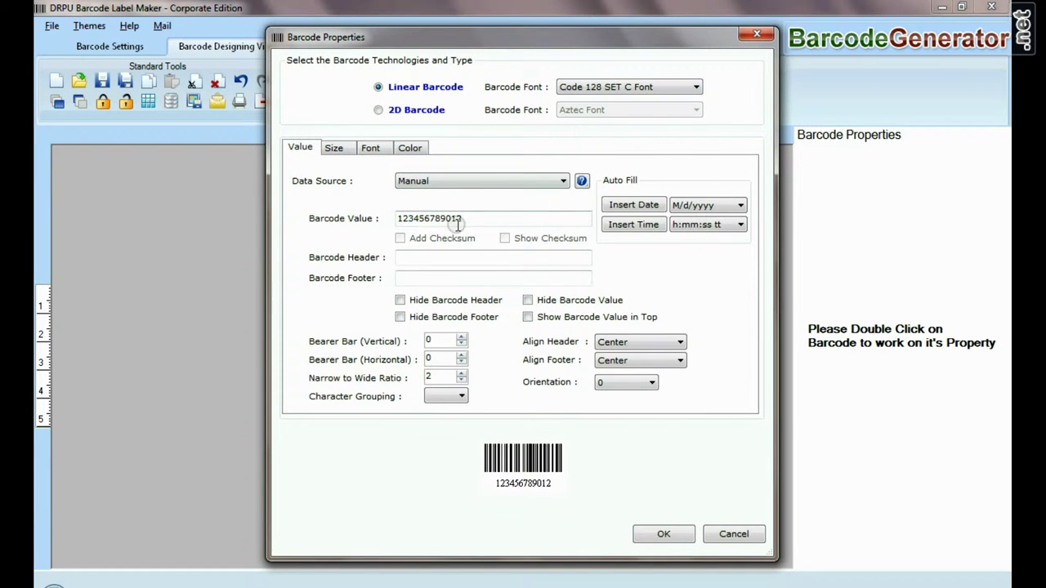
{"action": "left_click_drag", "start_coordinate": [459, 221], "coordinate": [379, 215]}
{"action": "type", "text": "5644006154332433"}
{"action": "left_click", "coordinate": [415, 256]}
{"action": "type", "text": "Code 128"}
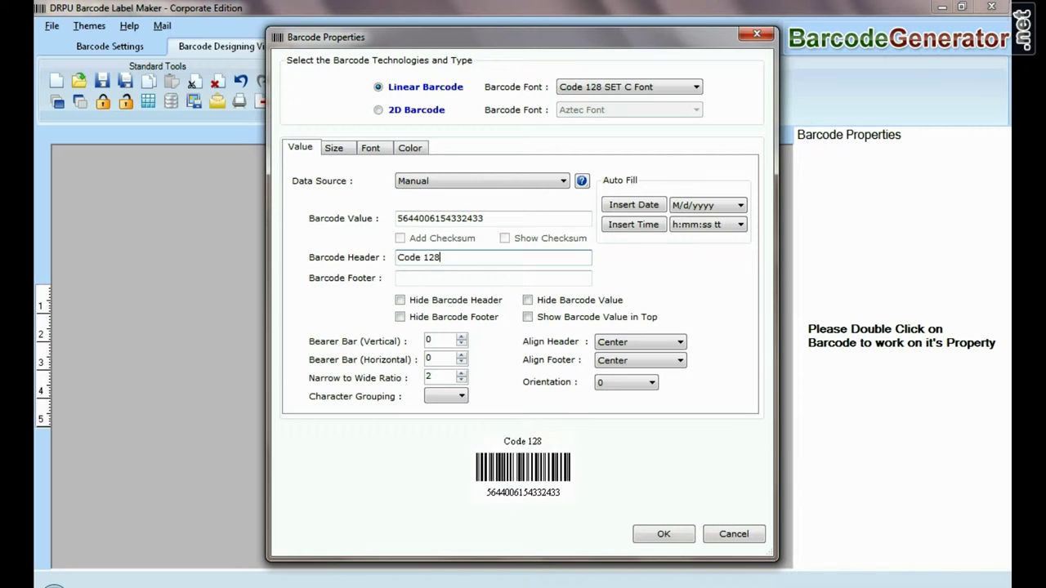
{"action": "type", "text": " SET C Barcode Font"}
{"action": "left_click", "coordinate": [500, 279]}
{"action": "type", "text": "Designed using DRPU Software"}
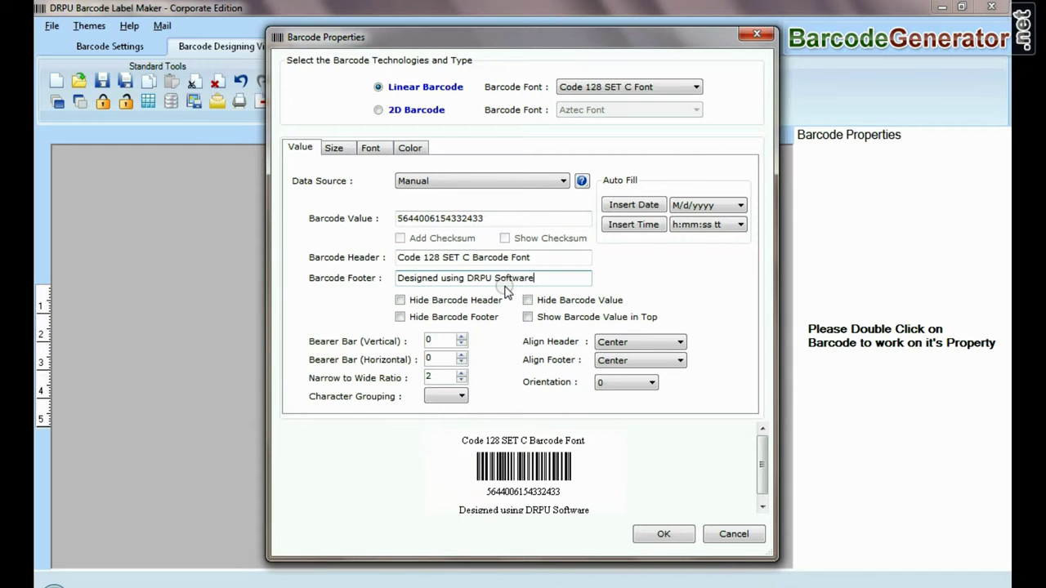
Set the card barcode's bar height to 1.4 cm and its density to 0.06 cm
{"action": "left_click", "coordinate": [334, 149]}
{"action": "left_click", "coordinate": [500, 213]}
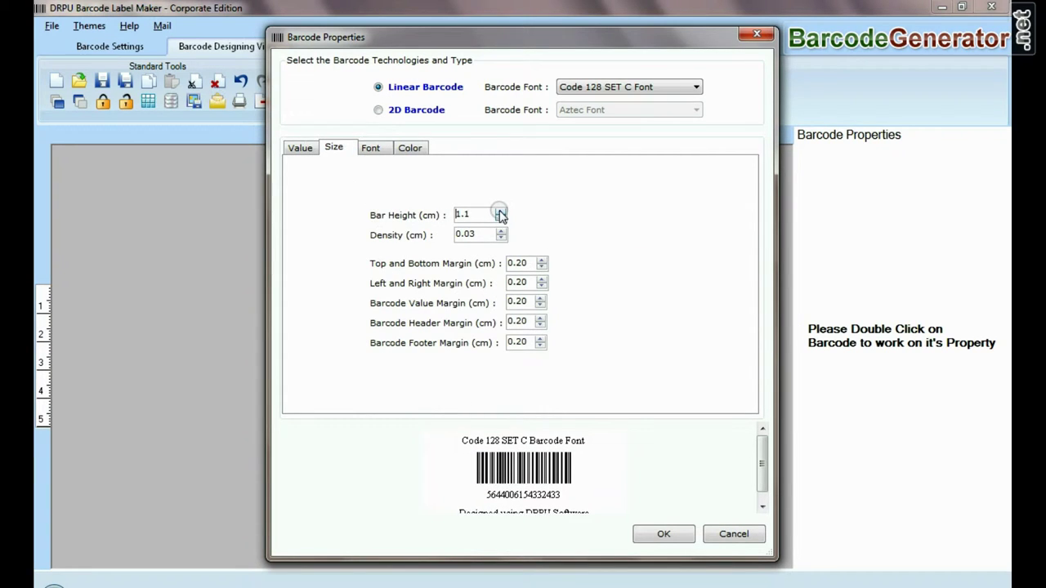
{"action": "left_click", "coordinate": [500, 213]}
{"action": "left_click", "coordinate": [500, 213]}
{"action": "left_click", "coordinate": [500, 213]}
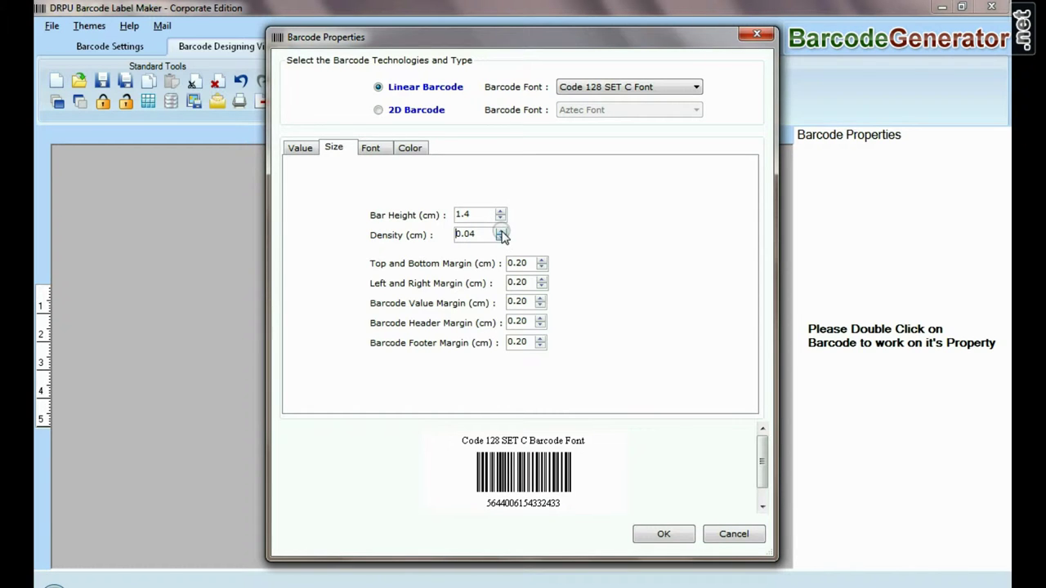
{"action": "left_click", "coordinate": [500, 232]}
{"action": "left_click", "coordinate": [500, 232]}
Set the card barcode's header font to Microsoft Sans Serif, Bold, size 12, and center the barcode on the card
{"action": "left_click", "coordinate": [370, 147]}
{"action": "left_click", "coordinate": [497, 250]}
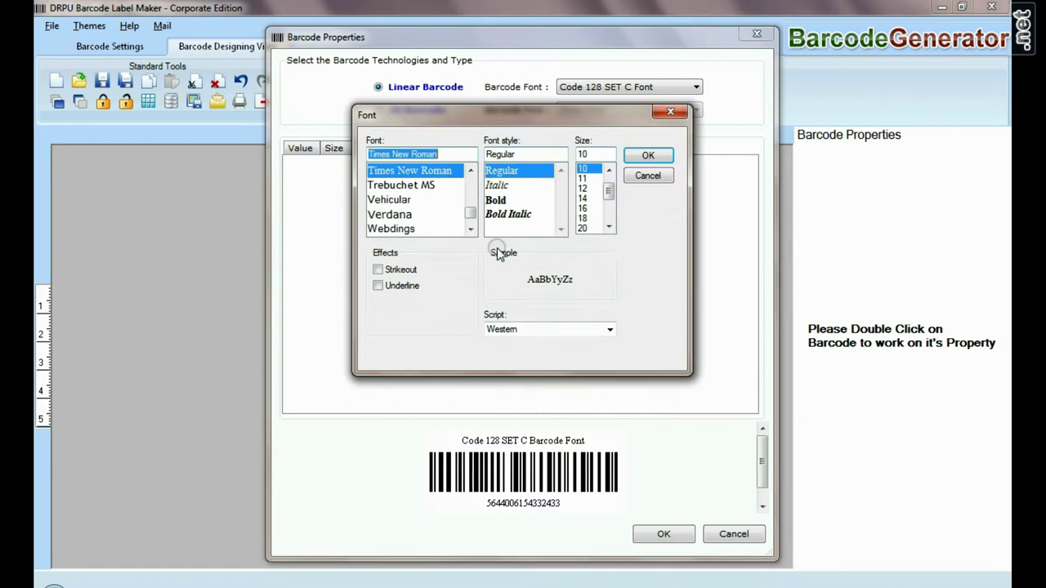
{"action": "type", "text": "m"}
{"action": "left_click", "coordinate": [424, 186]}
{"action": "left_click", "coordinate": [499, 200]}
{"action": "left_click", "coordinate": [582, 188]}
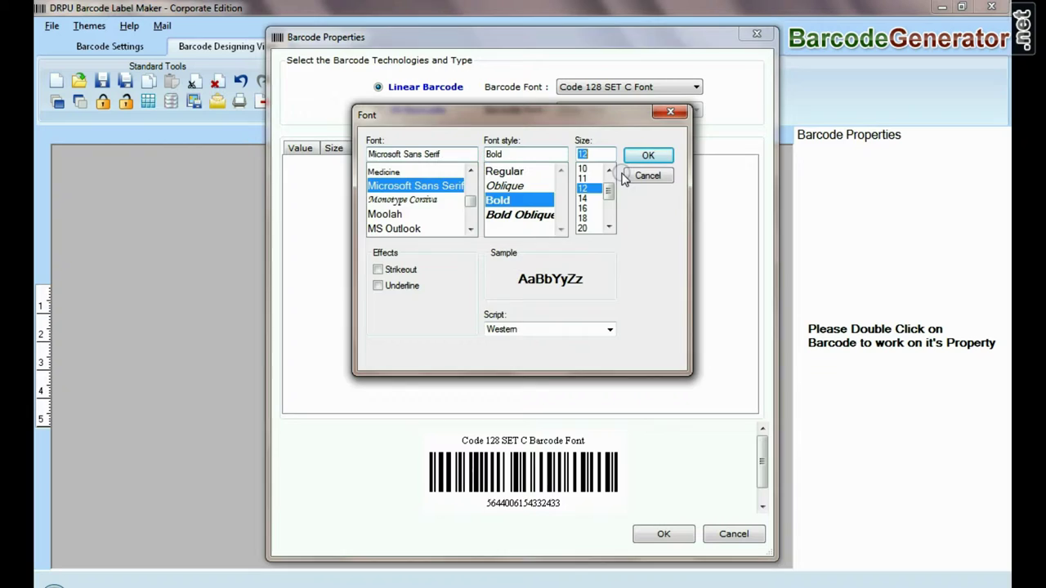
{"action": "left_click", "coordinate": [647, 155]}
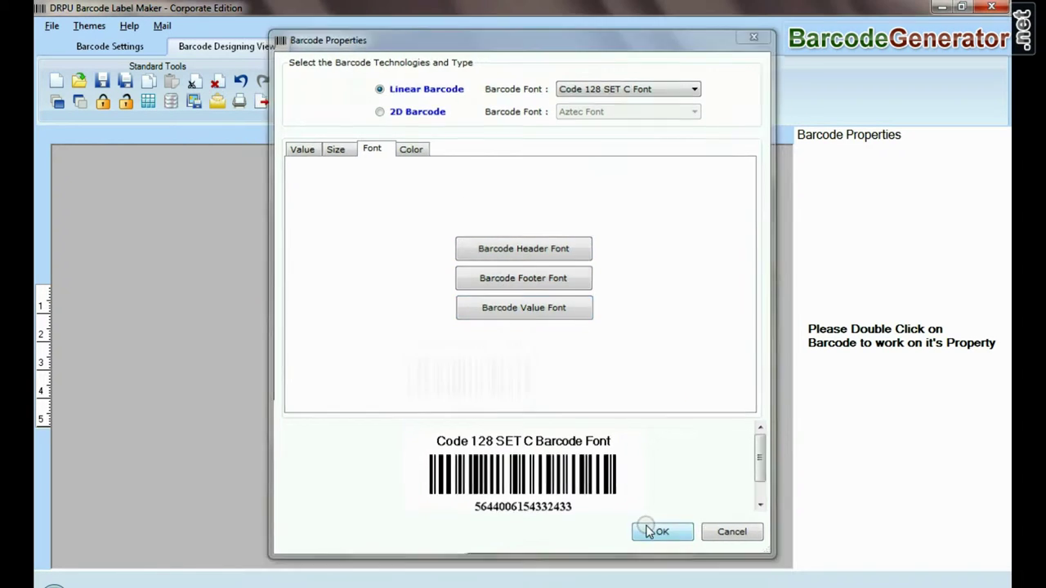
{"action": "left_click", "coordinate": [656, 532]}
{"action": "left_click_drag", "start_coordinate": [406, 369], "coordinate": [405, 371]}
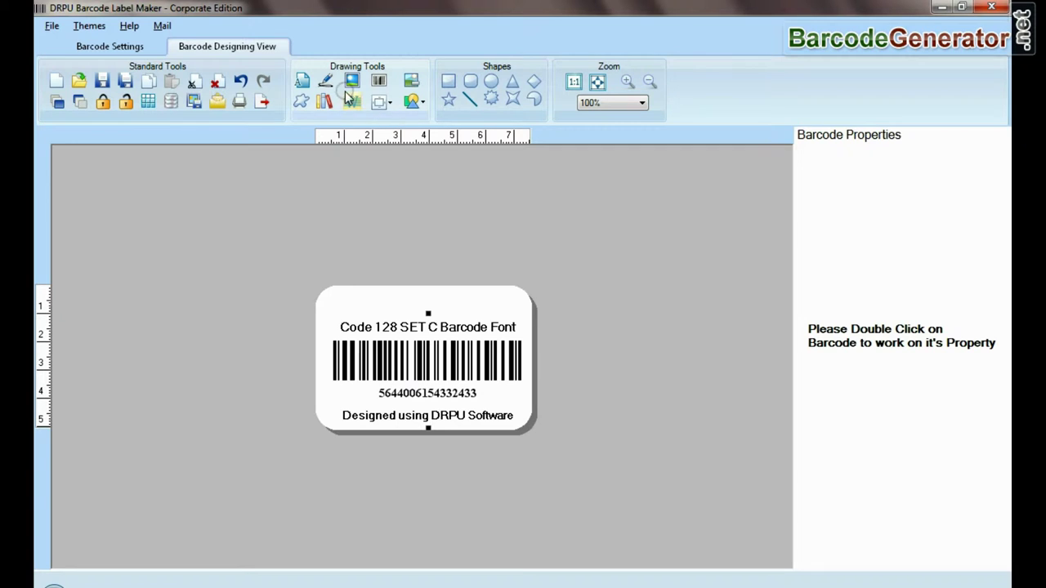
Add a text object reading "Sample of:" above the barcode on the card
{"action": "left_click", "coordinate": [301, 84]}
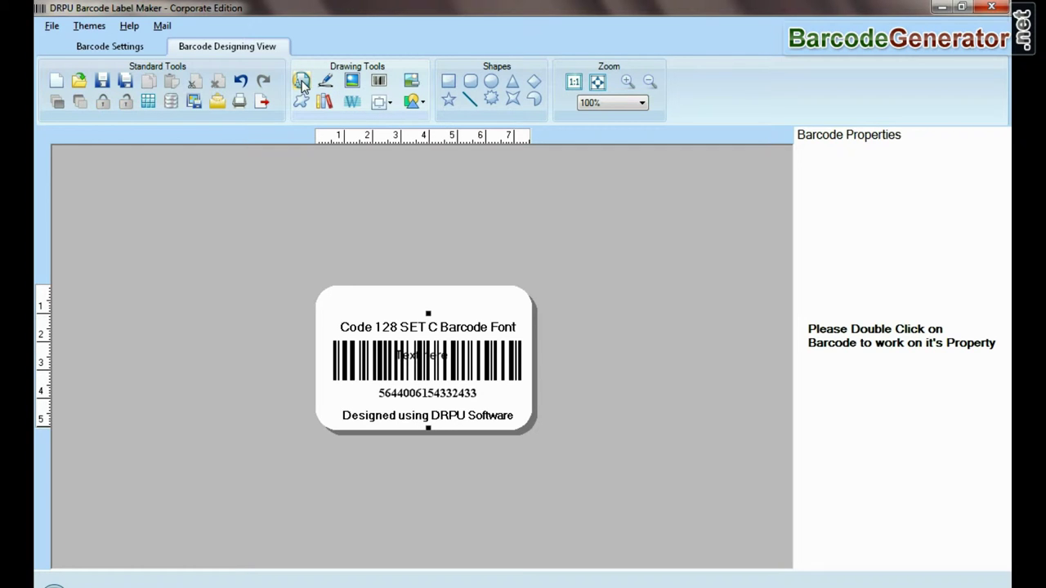
{"action": "left_click", "coordinate": [412, 307]}
{"action": "triple_click", "coordinate": [879, 277]}
{"action": "type", "text": "Sample of:"}
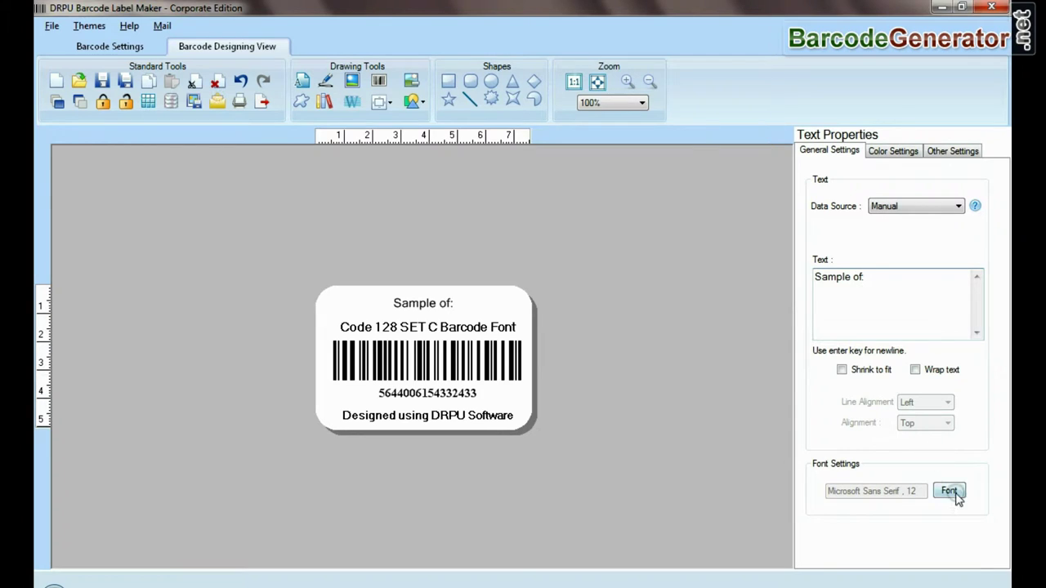
Make the "Sample of:" text bold at size 14 and center it above the barcode header
{"action": "left_click", "coordinate": [950, 491]}
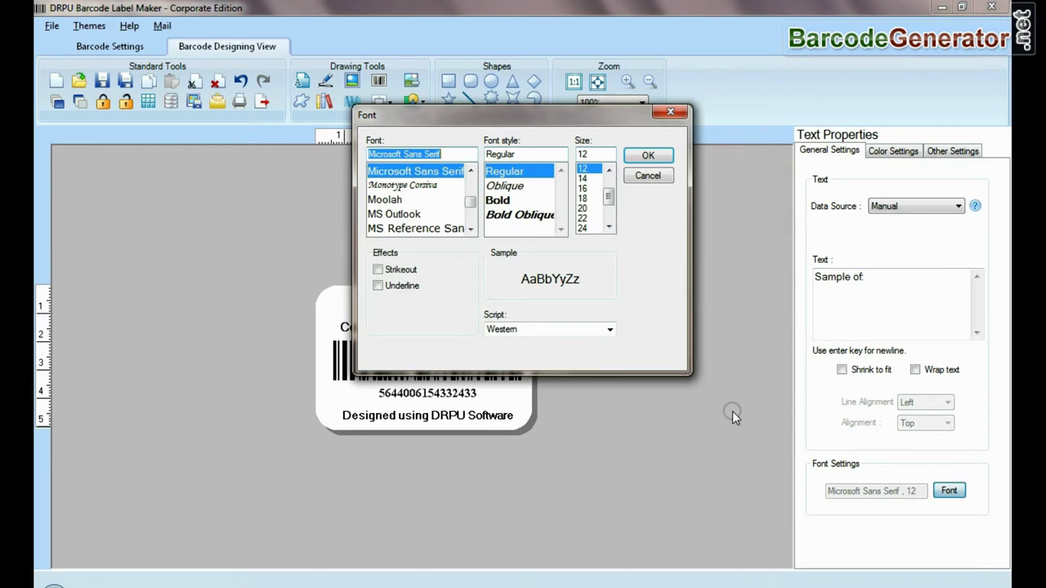
{"action": "left_click", "coordinate": [527, 201]}
{"action": "left_click", "coordinate": [582, 178]}
{"action": "left_click", "coordinate": [646, 157]}
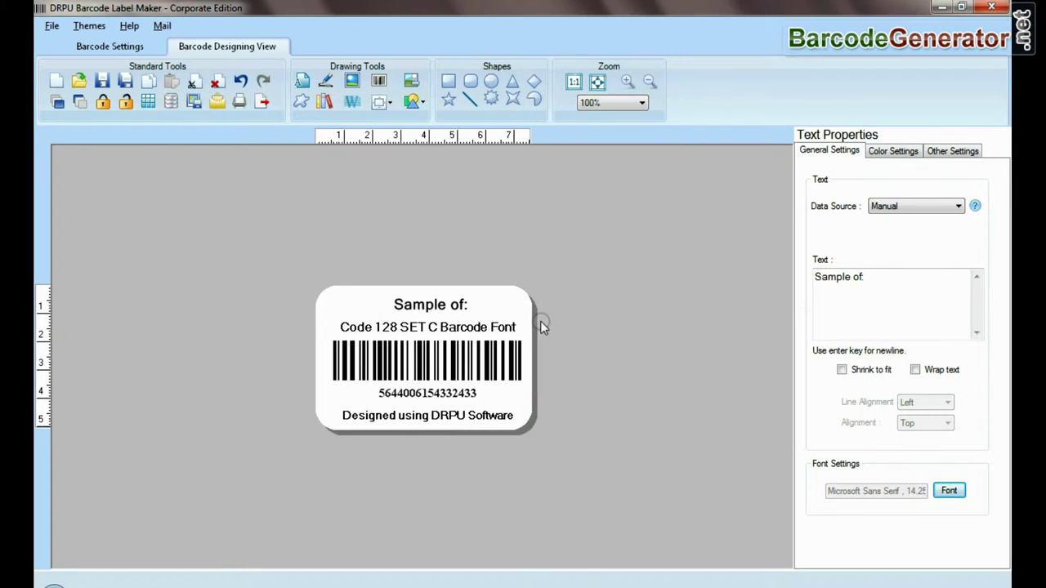
{"action": "left_click_drag", "start_coordinate": [430, 307], "coordinate": [424, 305]}
{"action": "left_click", "coordinate": [622, 359]}
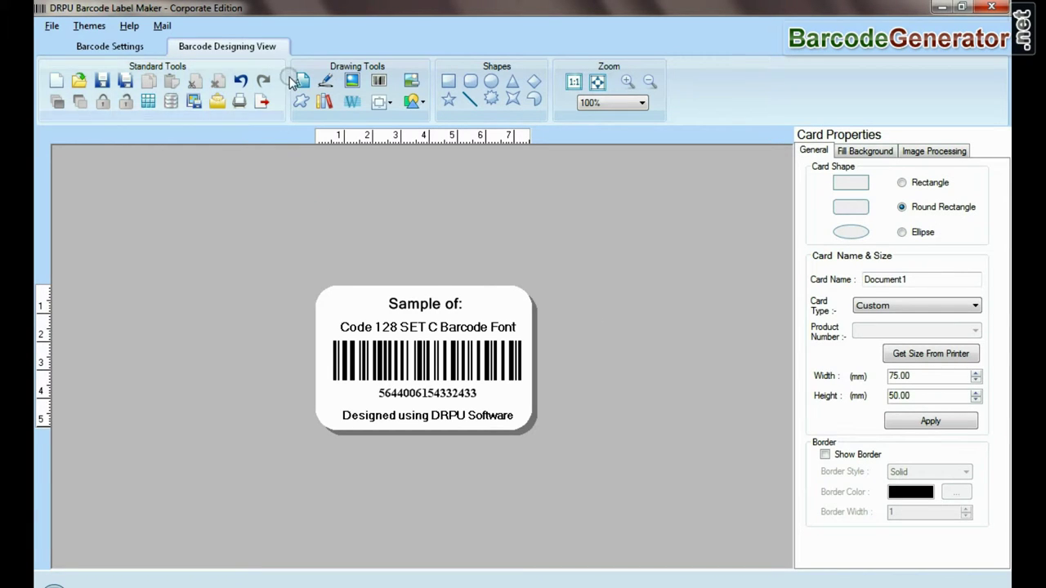
{"action": "left_click", "coordinate": [351, 82]}
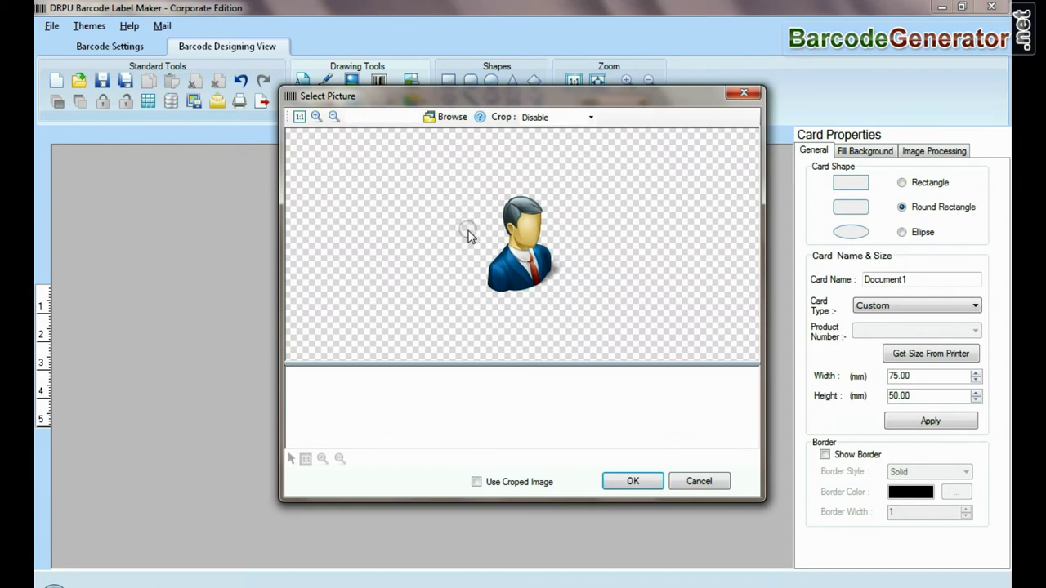
{"action": "left_click", "coordinate": [560, 117]}
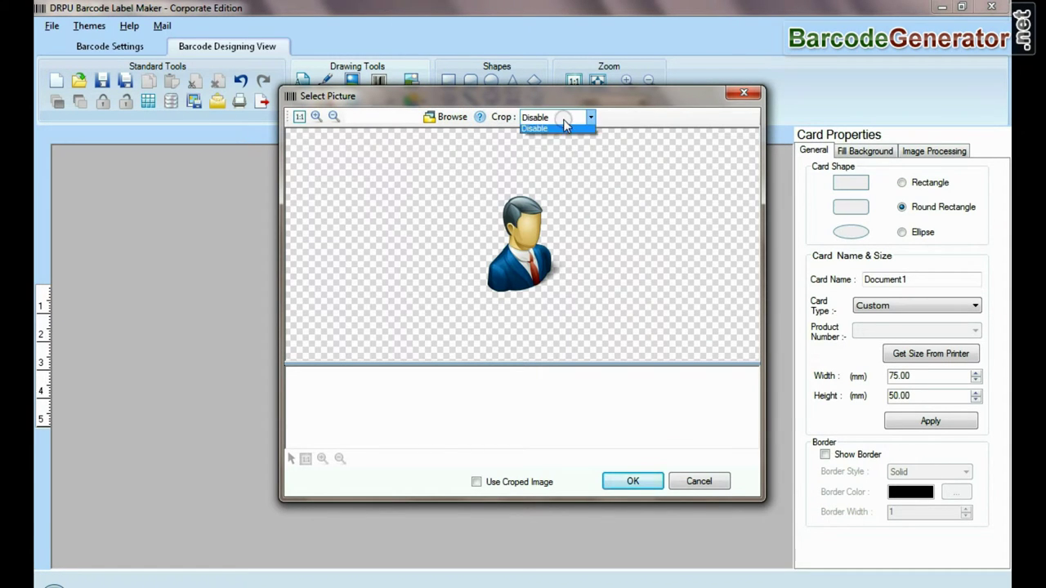
{"action": "left_click", "coordinate": [535, 131]}
{"action": "left_click_drag", "start_coordinate": [473, 196], "coordinate": [570, 292]}
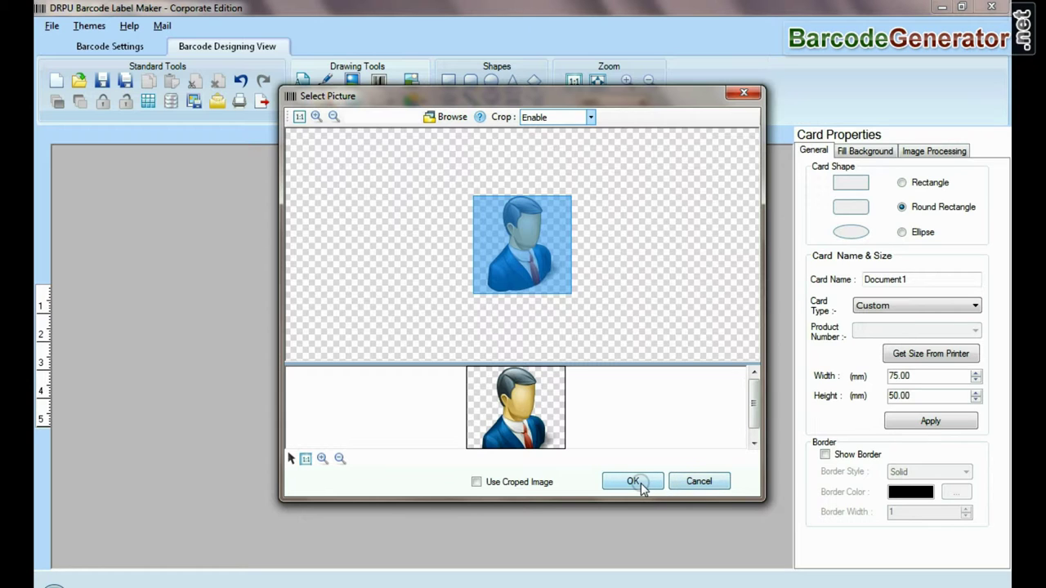
{"action": "left_click", "coordinate": [676, 482]}
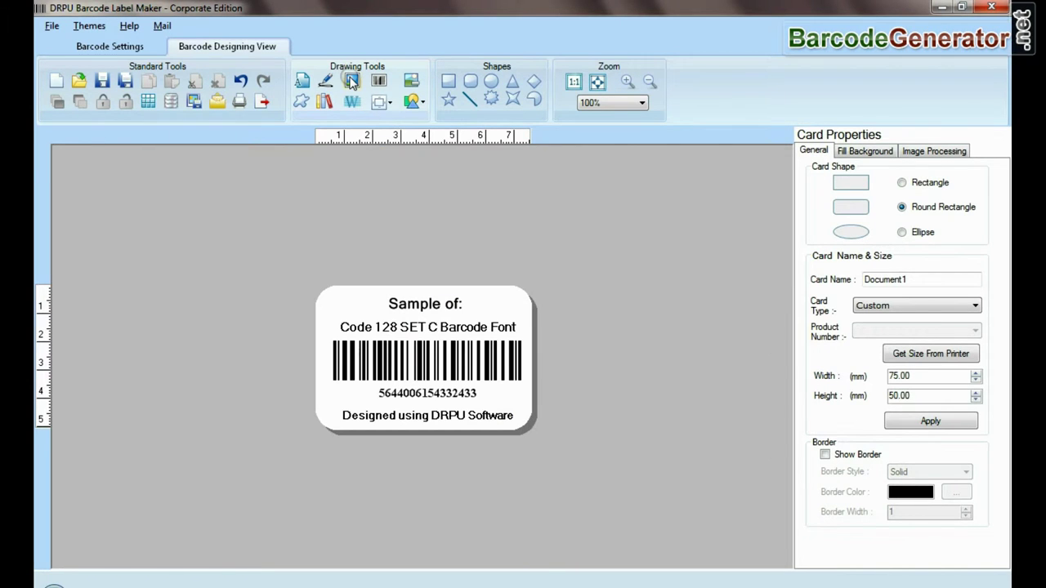
Place a second barcode on the card and change it to a 2D Aztec barcode
{"action": "left_click", "coordinate": [378, 80]}
{"action": "left_click", "coordinate": [421, 358]}
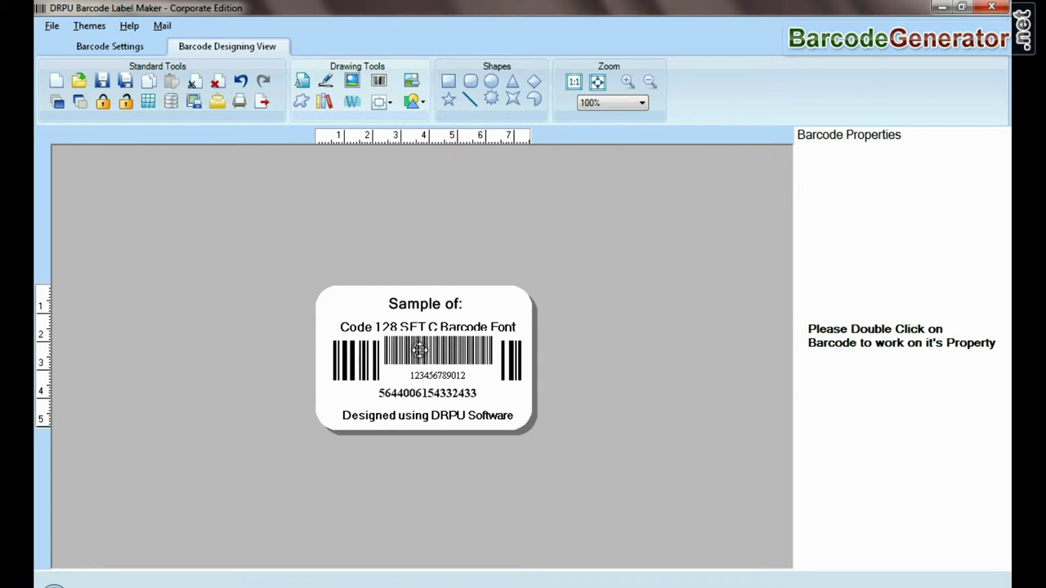
{"action": "double_click", "coordinate": [418, 349]}
{"action": "left_click", "coordinate": [381, 109]}
{"action": "left_click", "coordinate": [663, 532]}
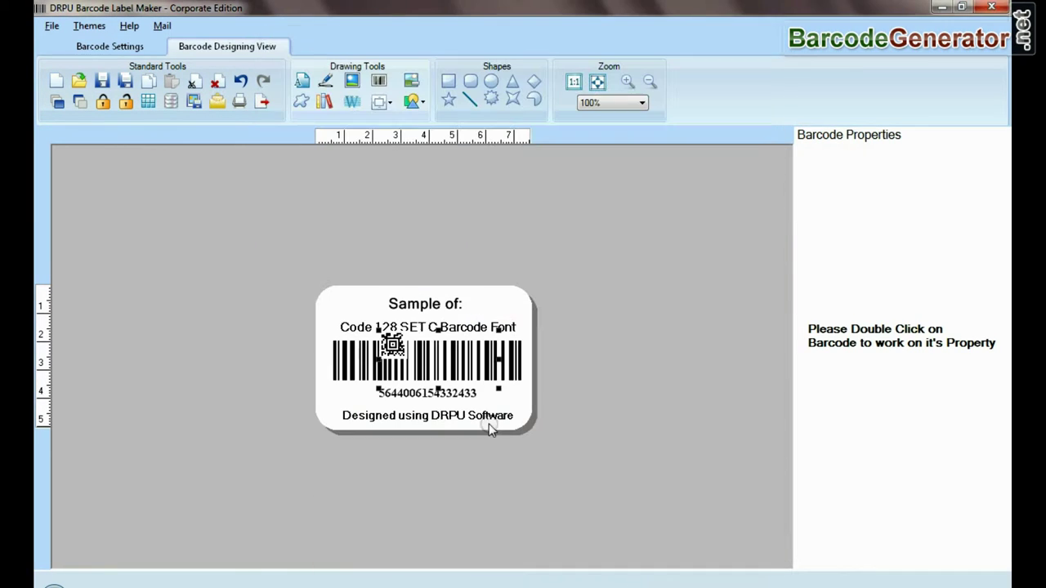
Move the Aztec barcode to the card's upper-left corner, beside the "Sample of:" text
{"action": "left_click_drag", "start_coordinate": [393, 347], "coordinate": [342, 308]}
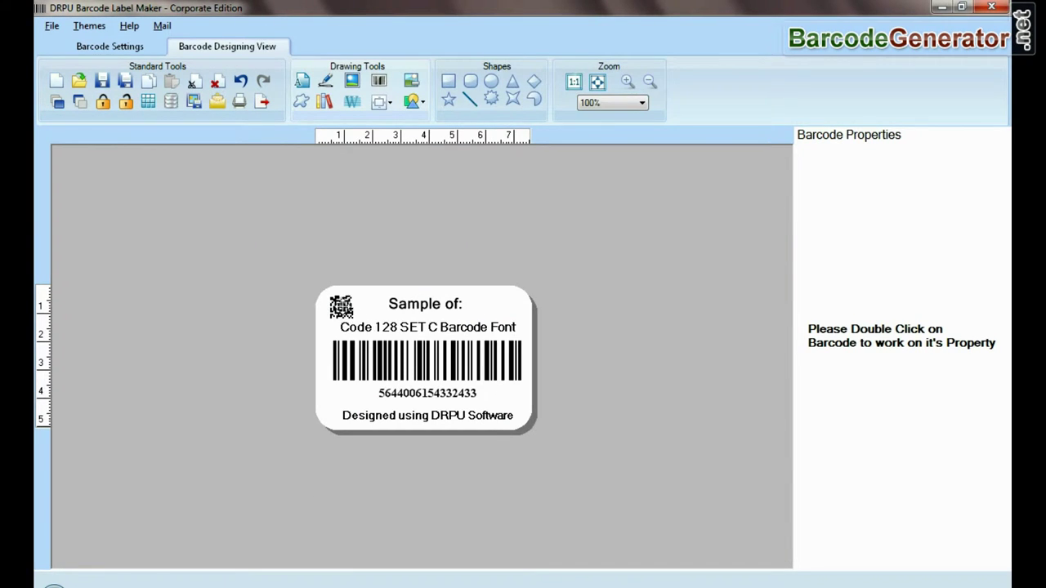
{"action": "left_click", "coordinate": [376, 326]}
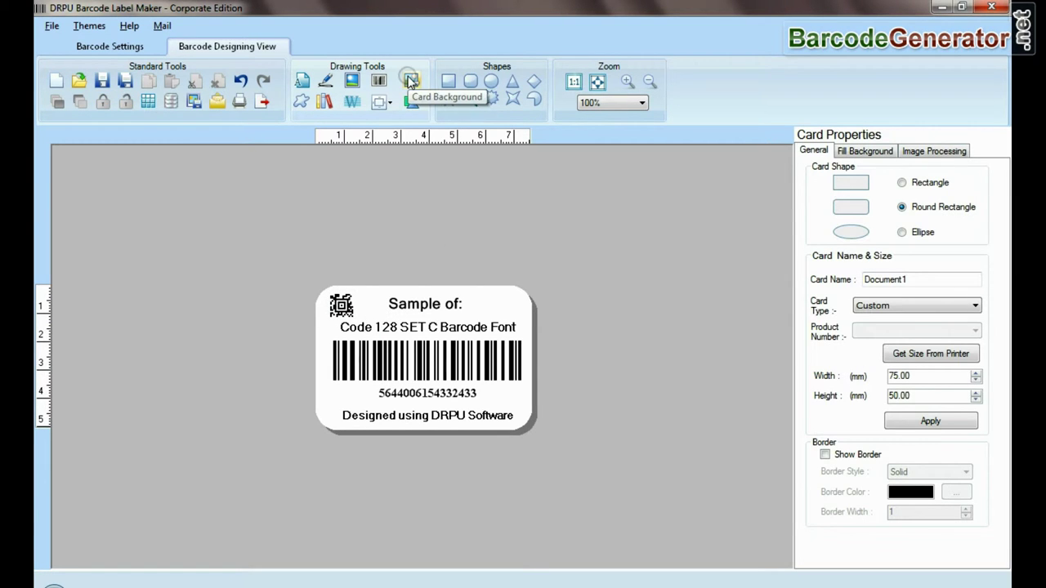
Look through the custom shapes, the image library and the remaining drawing tools without adding anything to the card
{"action": "left_click", "coordinate": [301, 101]}
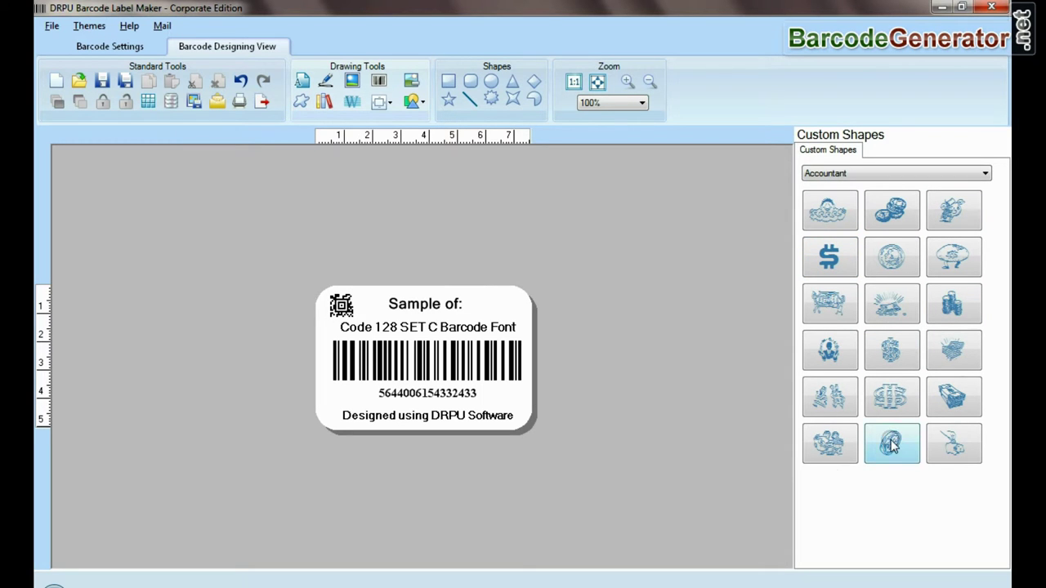
{"action": "left_click", "coordinate": [325, 102]}
{"action": "left_click_drag", "start_coordinate": [749, 174], "coordinate": [776, 373]}
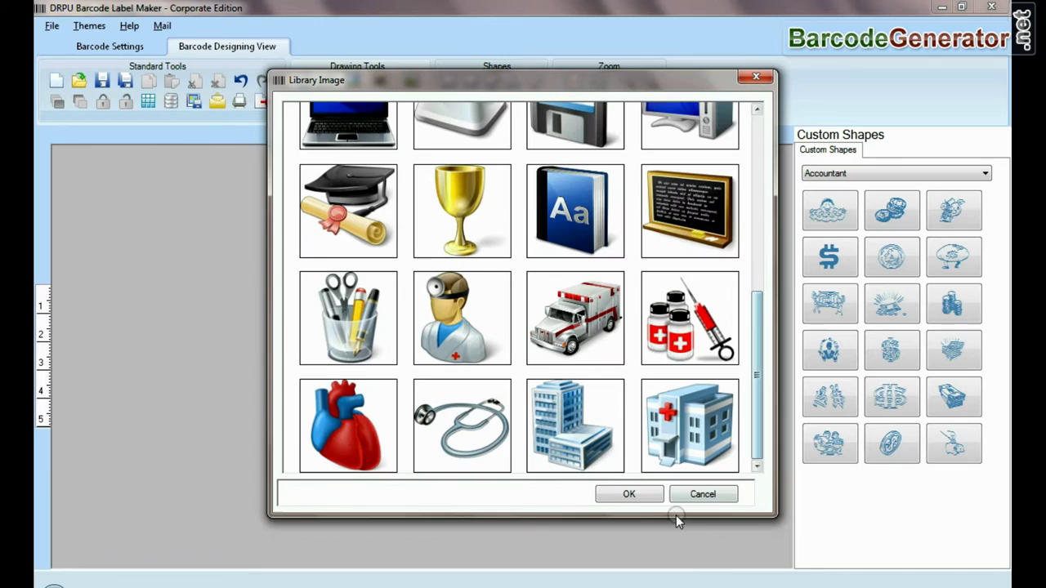
{"action": "left_click", "coordinate": [700, 494]}
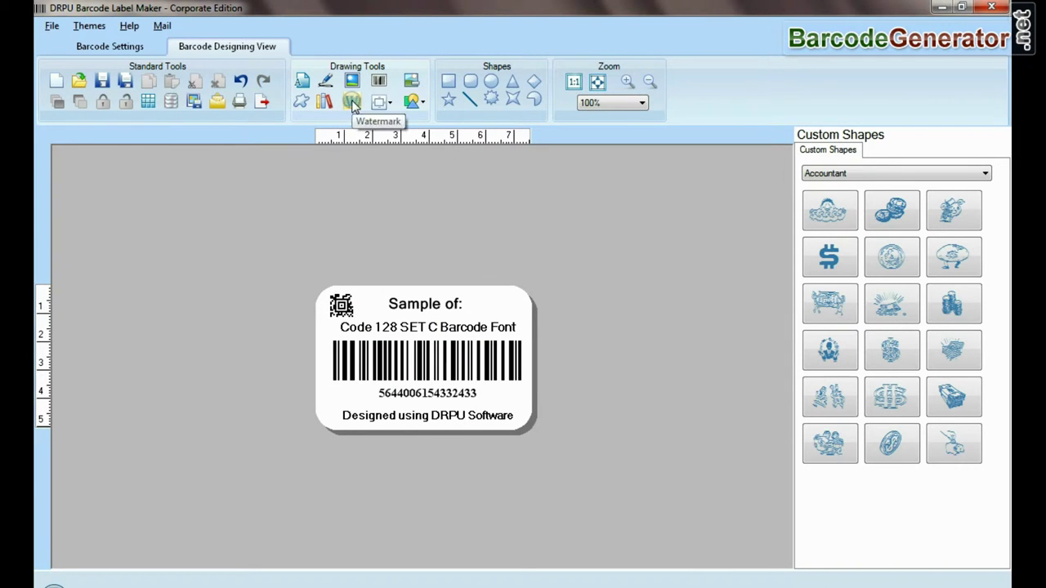
{"action": "left_click", "coordinate": [381, 102]}
{"action": "left_click", "coordinate": [413, 102]}
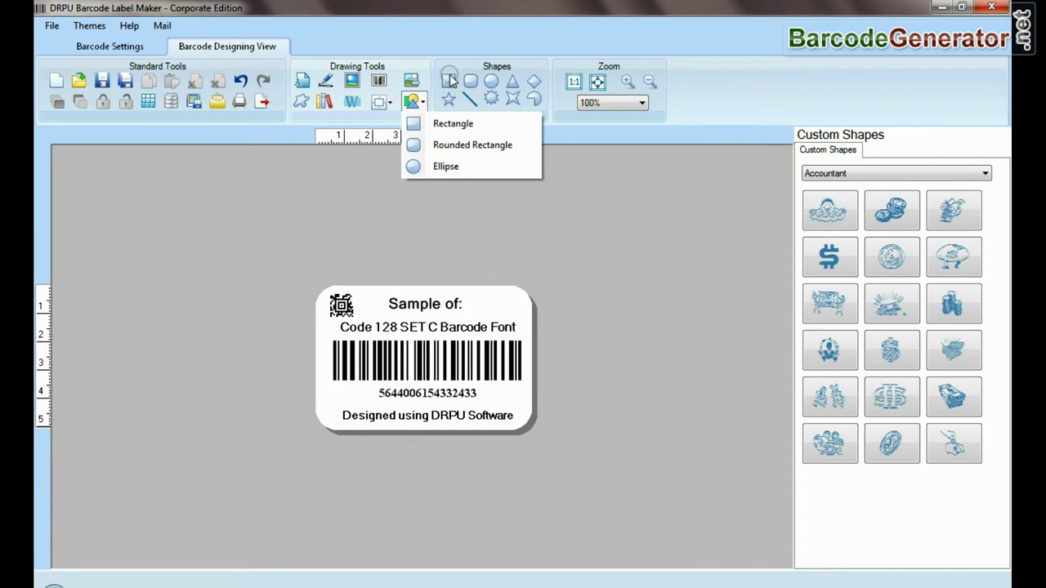
Draw a square over the middle of the Code 128 barcode and look at the available zoom levels
{"action": "left_click", "coordinate": [448, 80]}
{"action": "left_click_drag", "start_coordinate": [384, 318], "coordinate": [462, 397]}
{"action": "left_click", "coordinate": [619, 103]}
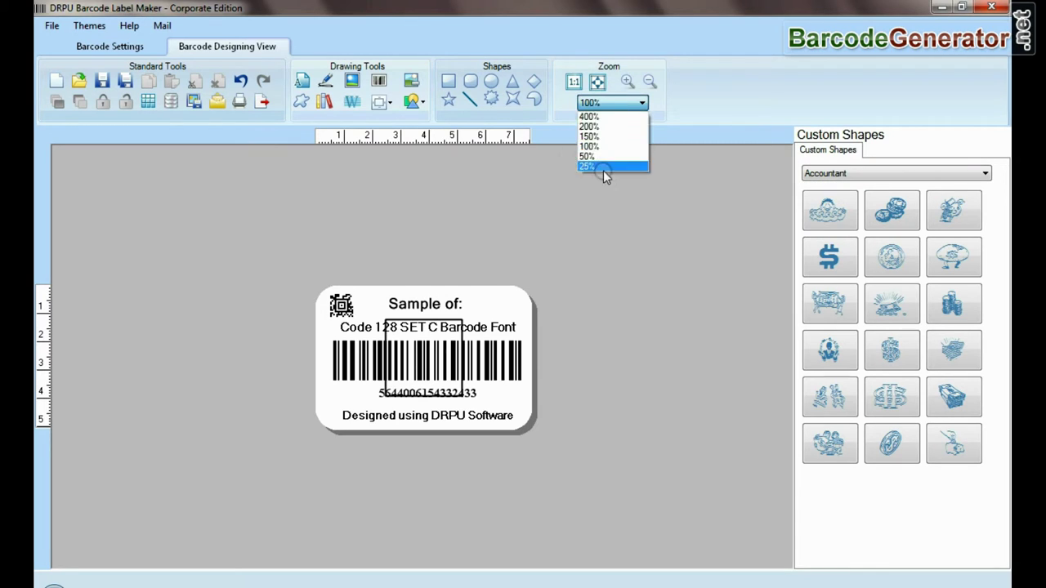
{"action": "left_click", "coordinate": [627, 81]}
{"action": "left_click", "coordinate": [650, 81]}
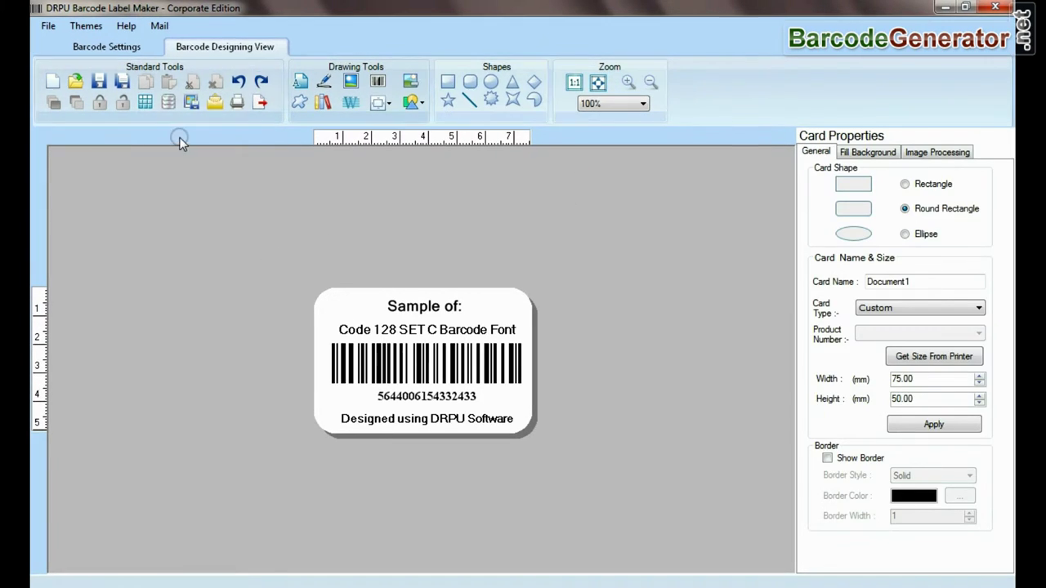
Name a batch processing series "Barcode value" and import column 4567 from Sheet1 of New Microsoft Office Excel Worksheet.xlsx
{"action": "left_click", "coordinate": [167, 103]}
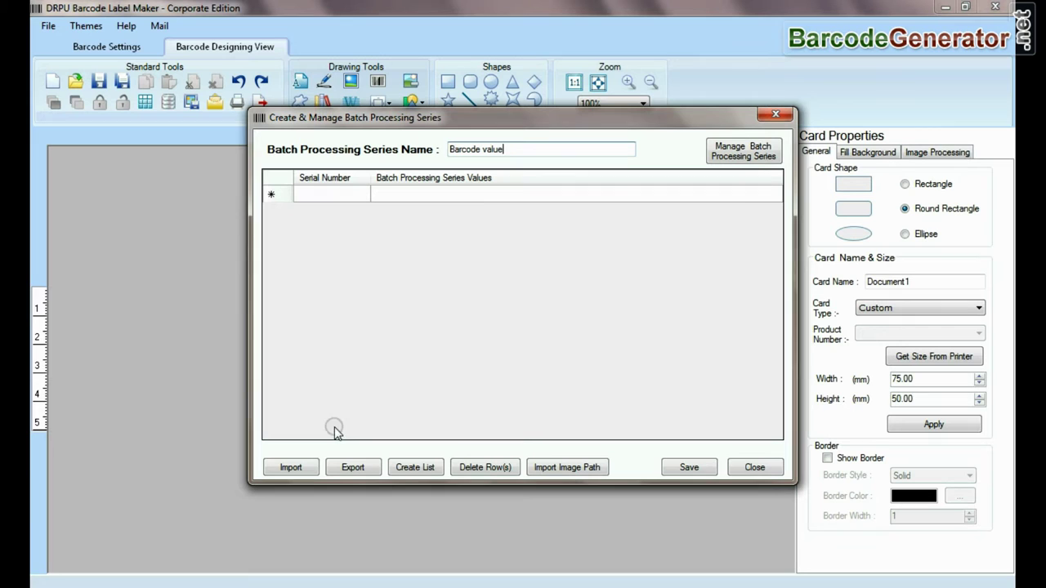
{"action": "left_click", "coordinate": [290, 470]}
{"action": "left_click", "coordinate": [613, 451]}
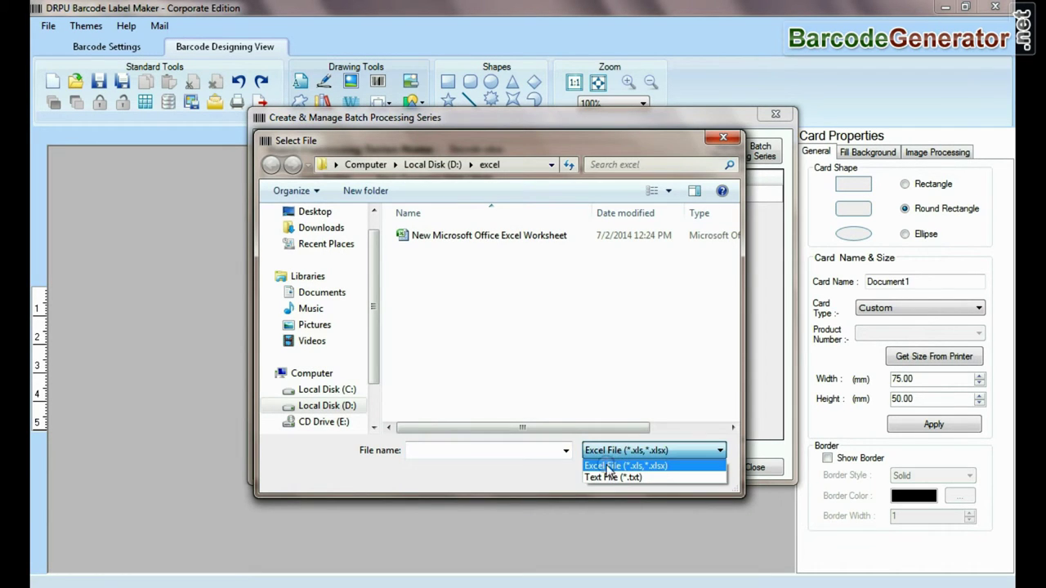
{"action": "left_click", "coordinate": [605, 466]}
{"action": "left_click", "coordinate": [453, 236]}
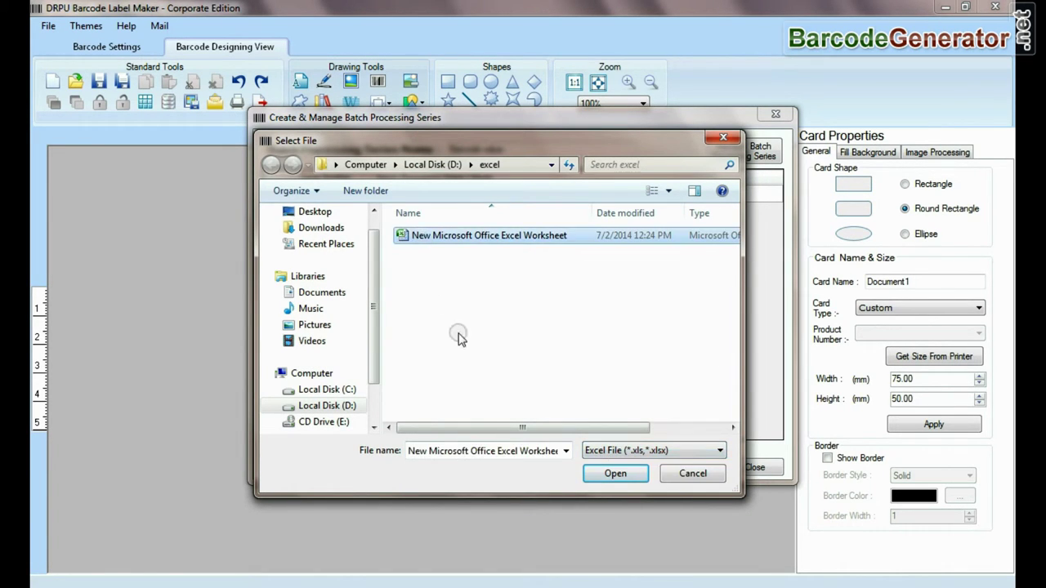
{"action": "left_click", "coordinate": [604, 474]}
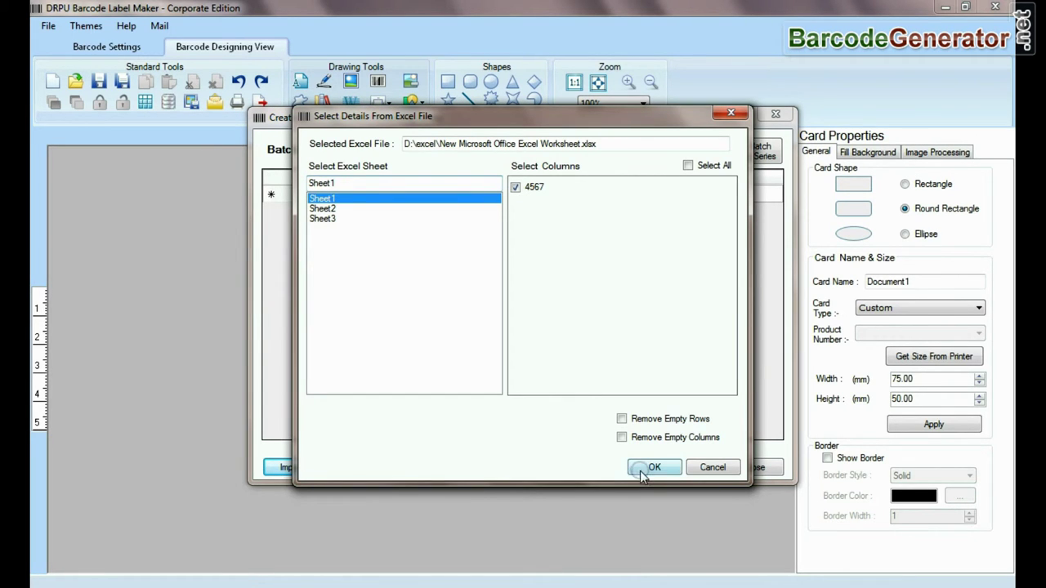
{"action": "left_click", "coordinate": [642, 468]}
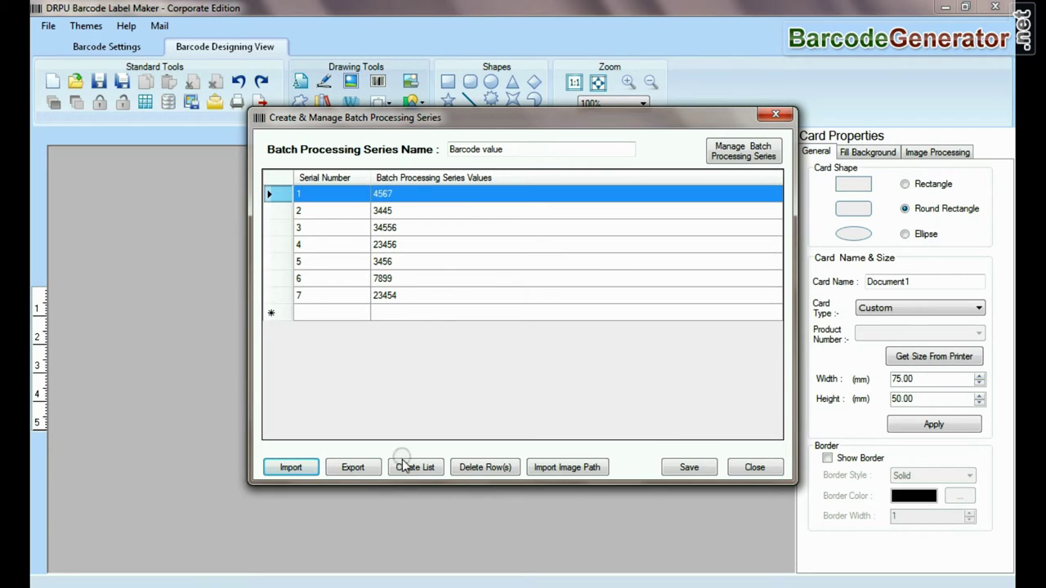
Look at the file types offered for exporting the batch series, and close the series manager
{"action": "left_click", "coordinate": [353, 469]}
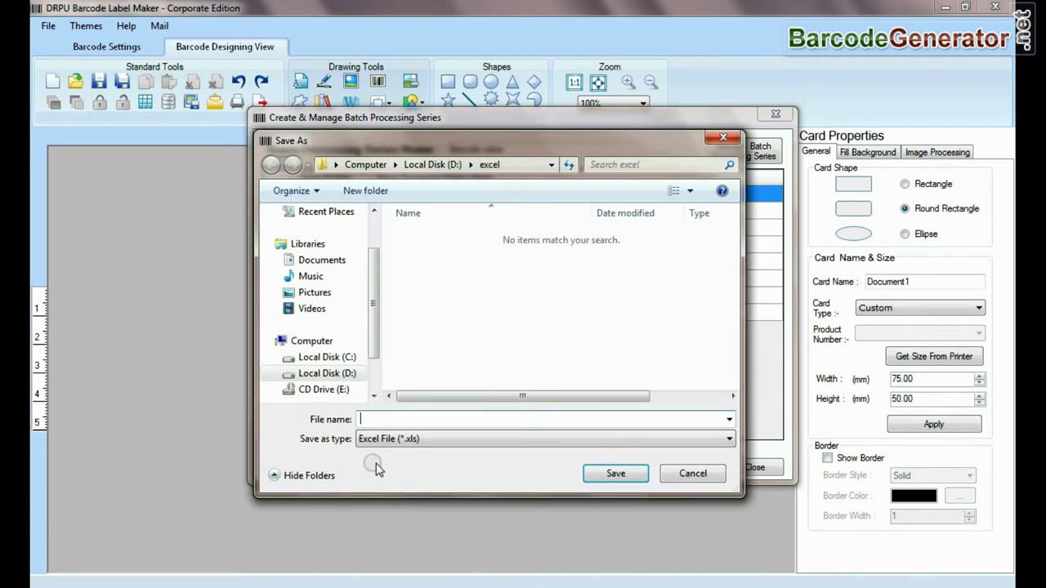
{"action": "left_click", "coordinate": [566, 440]}
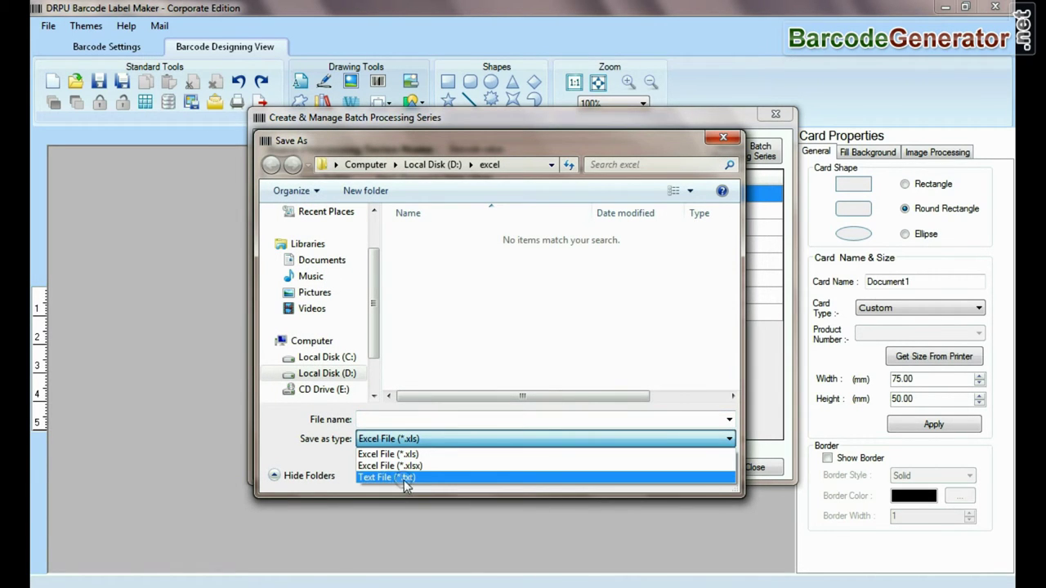
{"action": "left_click", "coordinate": [411, 442]}
{"action": "left_click", "coordinate": [613, 473]}
{"action": "left_click", "coordinate": [750, 468]}
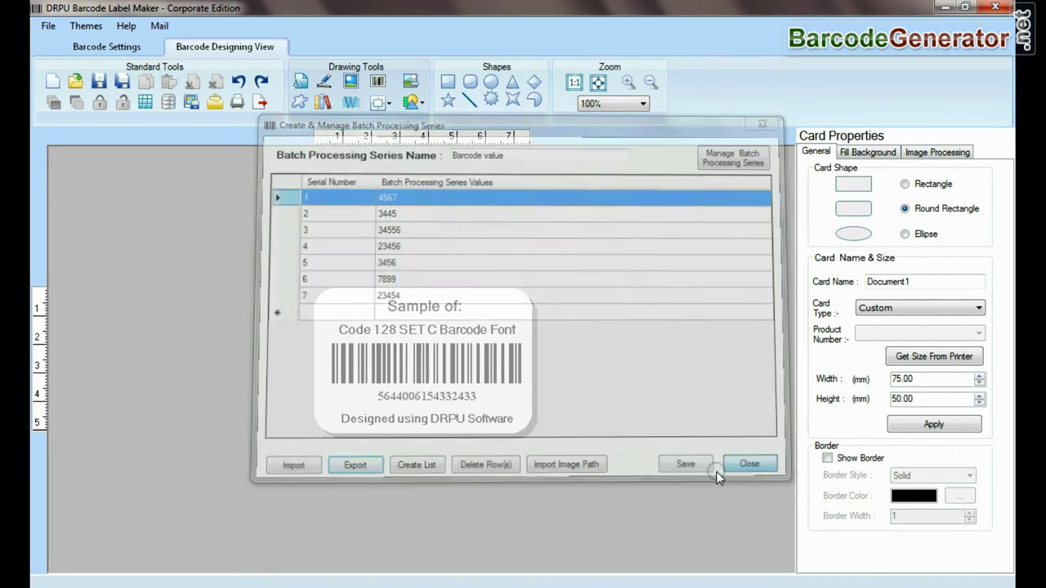
View the options for sending the barcode by e-mail, and close them
{"action": "left_click", "coordinate": [214, 103]}
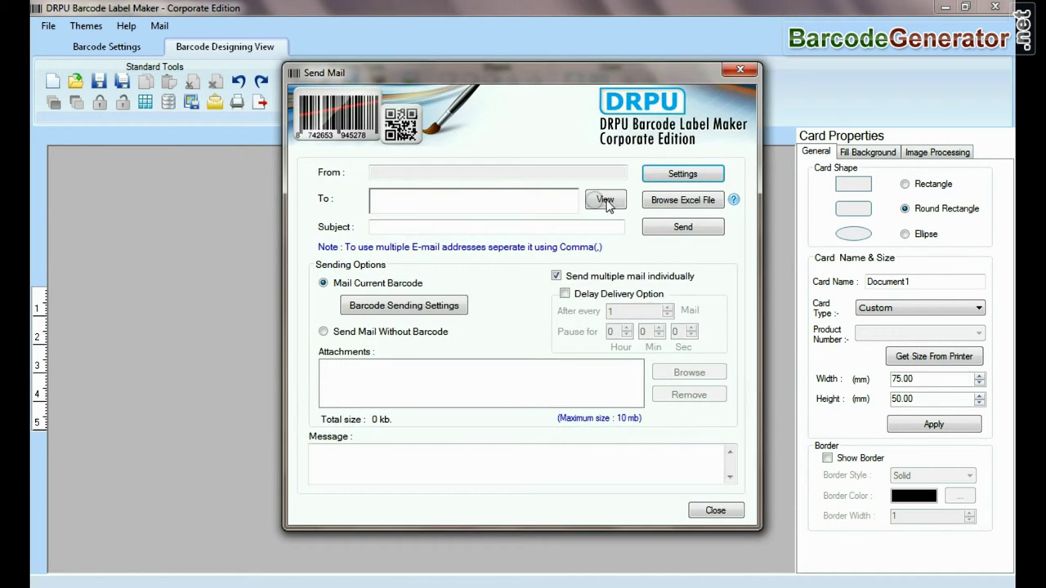
{"action": "left_click", "coordinate": [712, 513]}
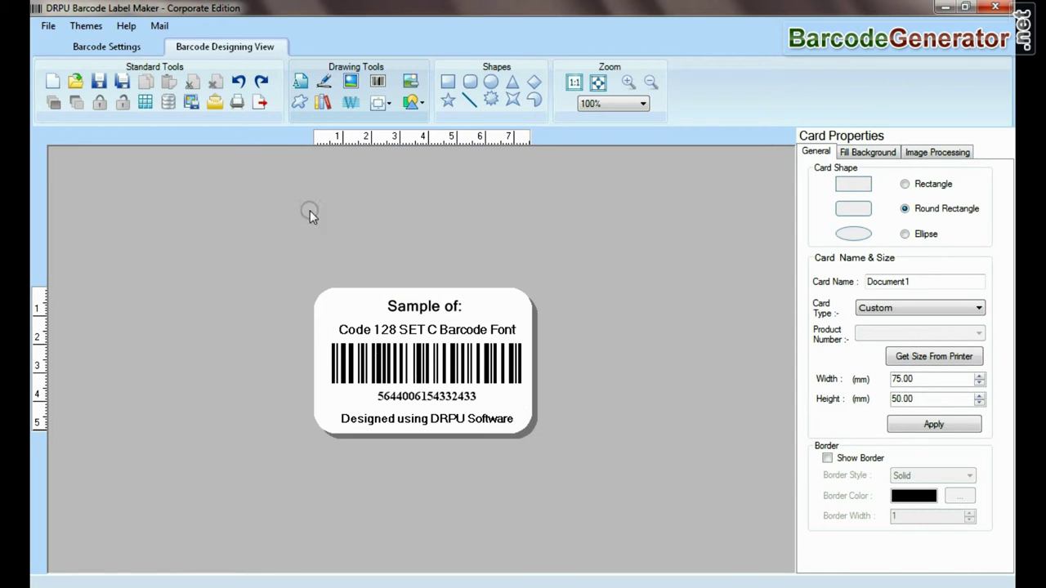
Open the print settings, use Pre Define Label Stock, and select an Avery A4 label product number
{"action": "left_click", "coordinate": [237, 102]}
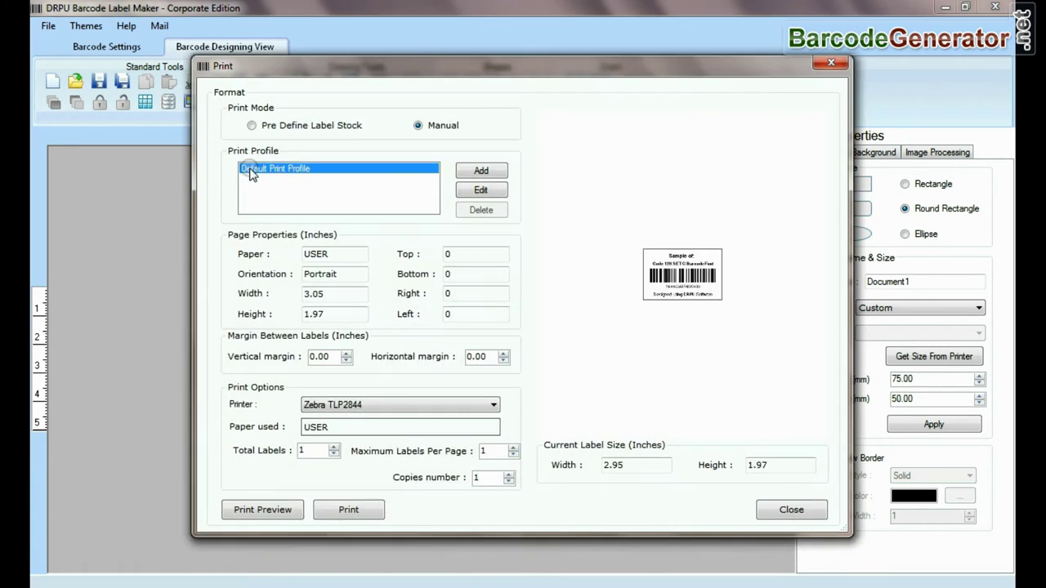
{"action": "left_click", "coordinate": [251, 124]}
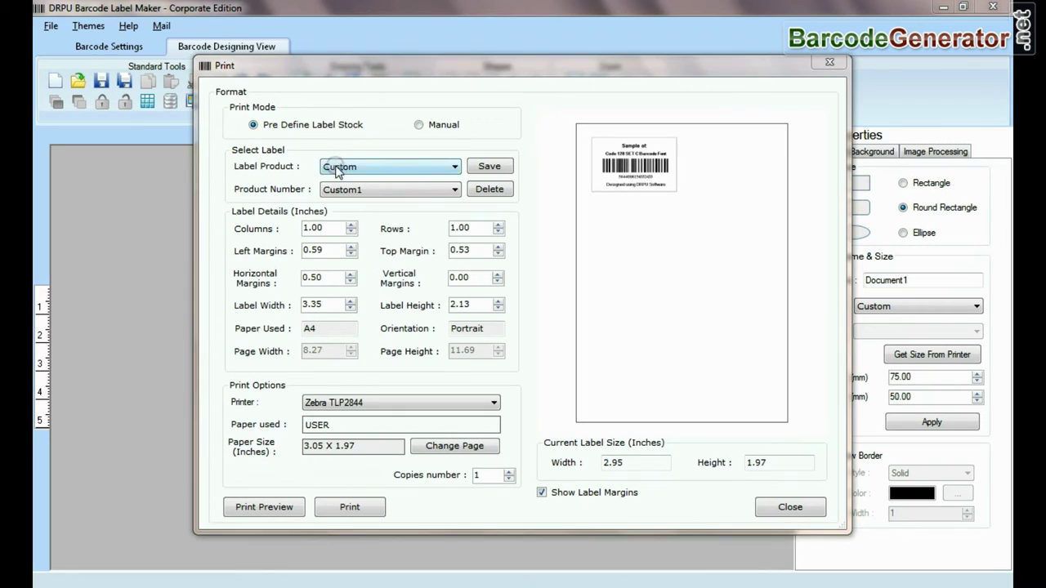
{"action": "left_click", "coordinate": [339, 167]}
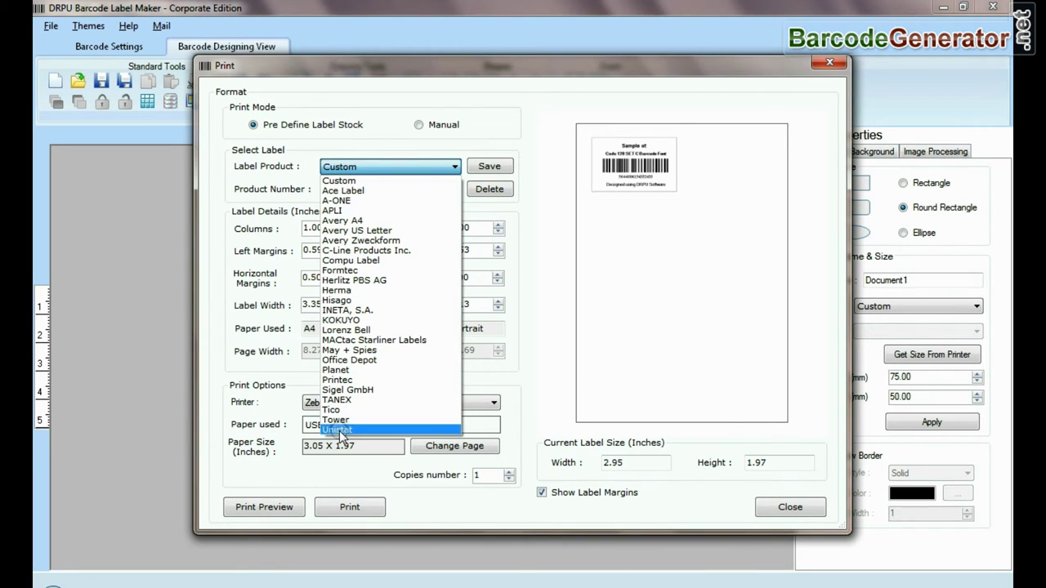
{"action": "left_click", "coordinate": [342, 220]}
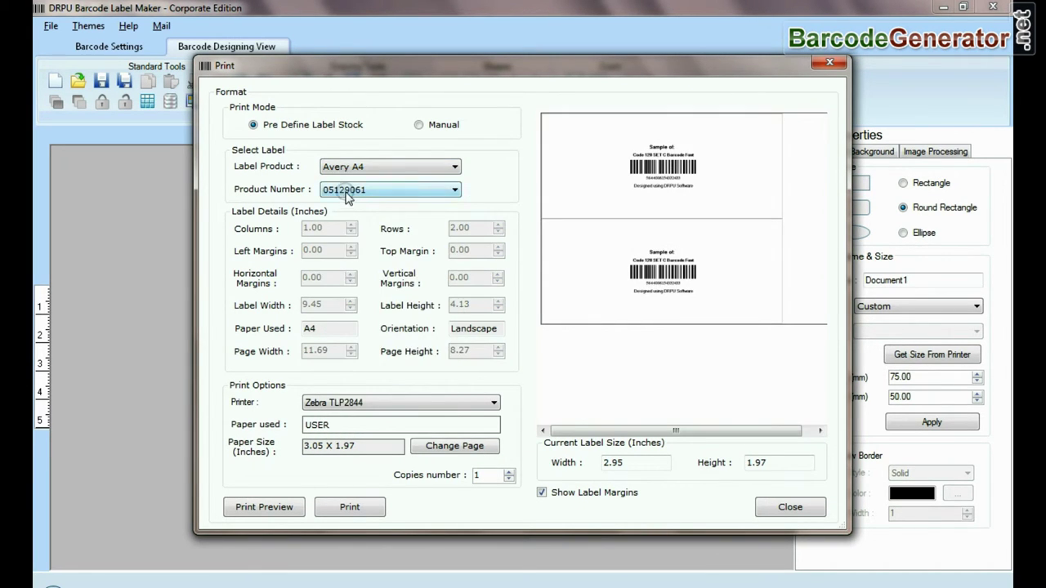
{"action": "left_click", "coordinate": [351, 191]}
{"action": "mouse_move", "coordinate": [456, 226]}
{"action": "left_mouse_down"}
{"action": "mouse_move", "coordinate": [458, 482]}
{"action": "mouse_move", "coordinate": [456, 217]}
{"action": "left_mouse_up"}
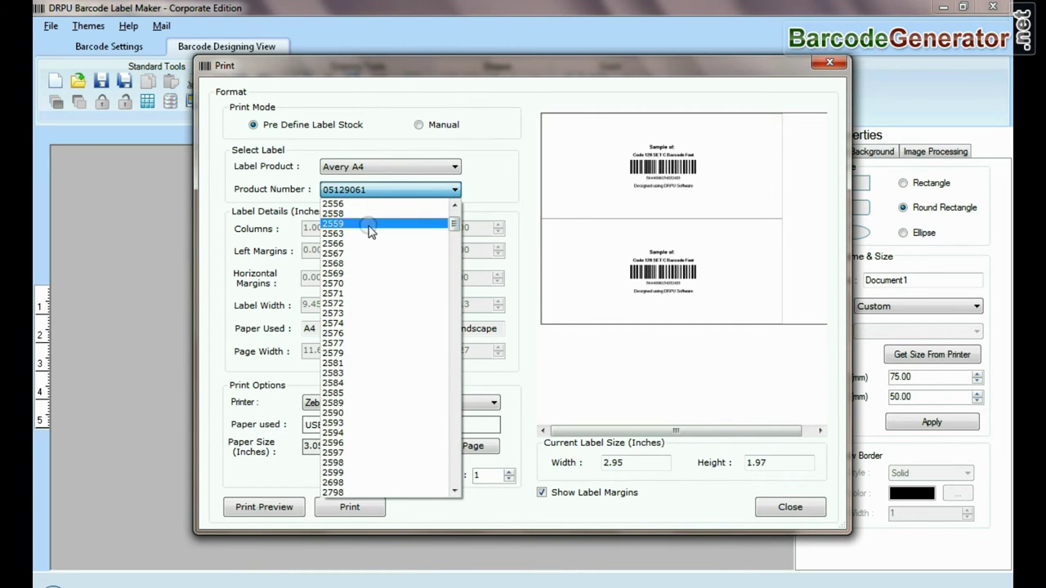
{"action": "left_click", "coordinate": [349, 283]}
Change the label product to Ace Label and look through its product numbers
{"action": "left_click", "coordinate": [351, 168]}
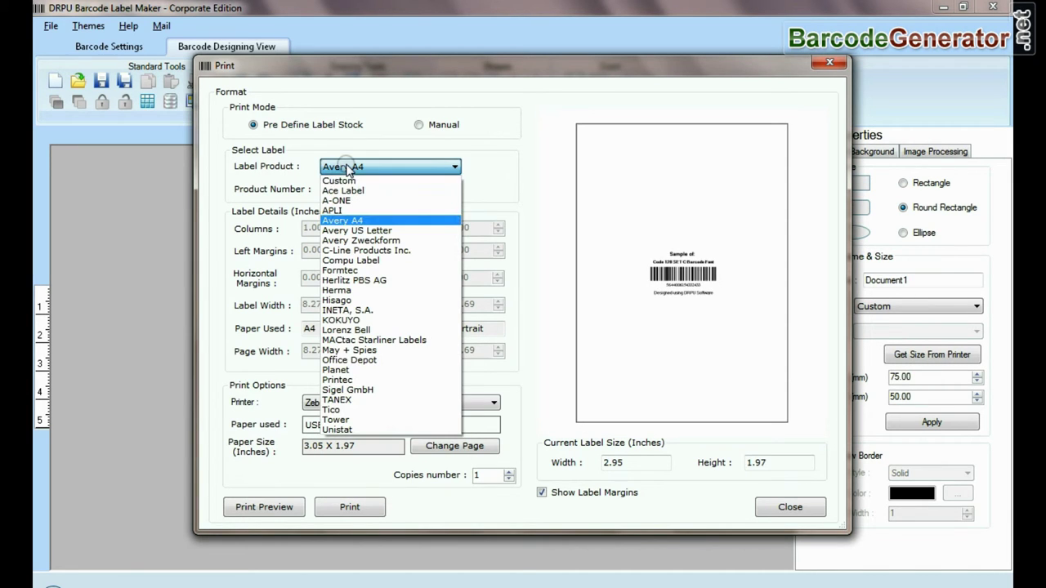
{"action": "left_click", "coordinate": [351, 191]}
{"action": "left_click", "coordinate": [455, 189]}
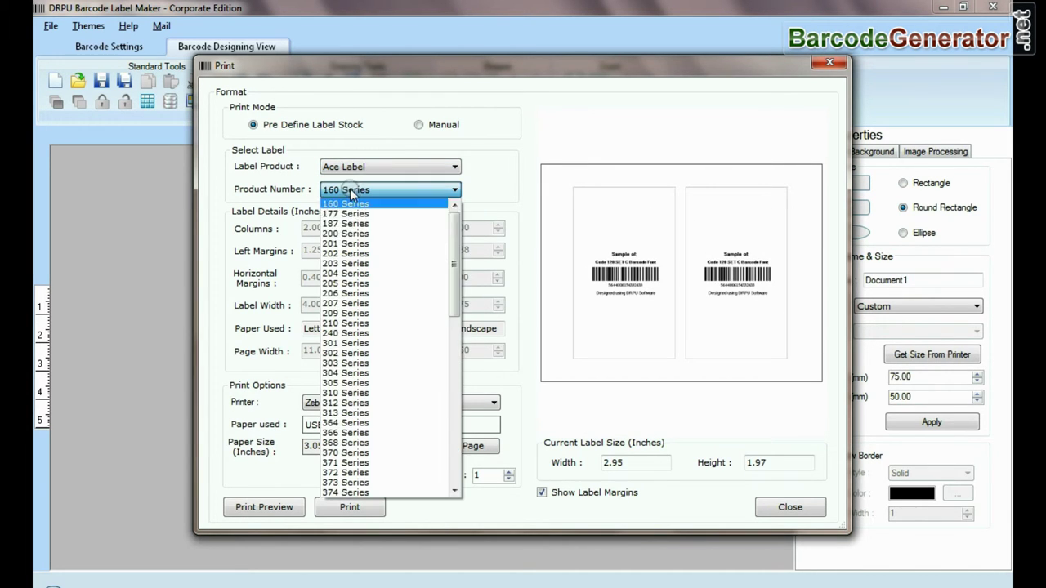
{"action": "left_click_drag", "start_coordinate": [455, 237], "coordinate": [455, 214]}
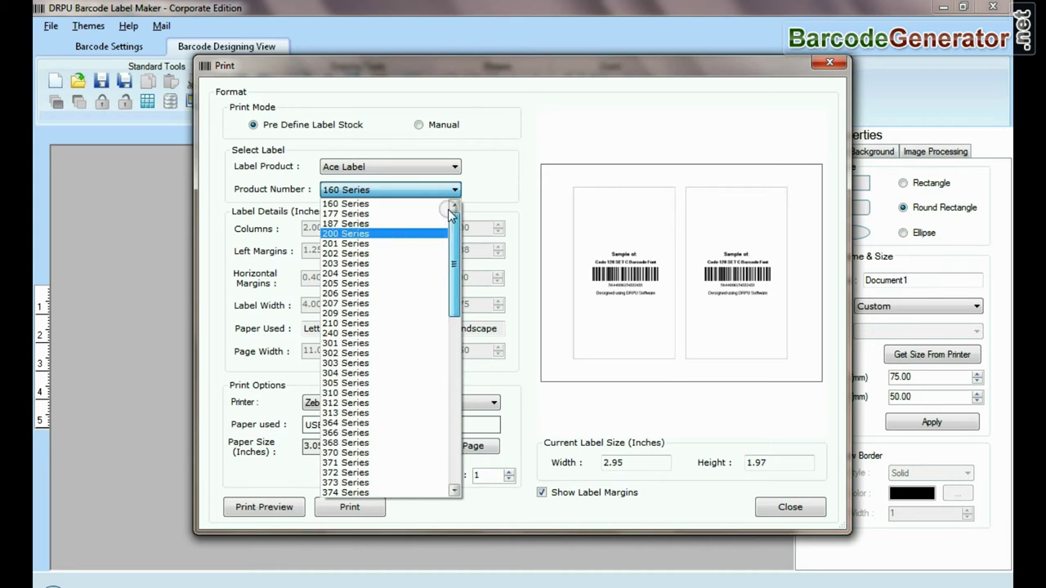
{"action": "left_click", "coordinate": [417, 192]}
Change the label product to Hisago and look through its product numbers
{"action": "left_click", "coordinate": [410, 169]}
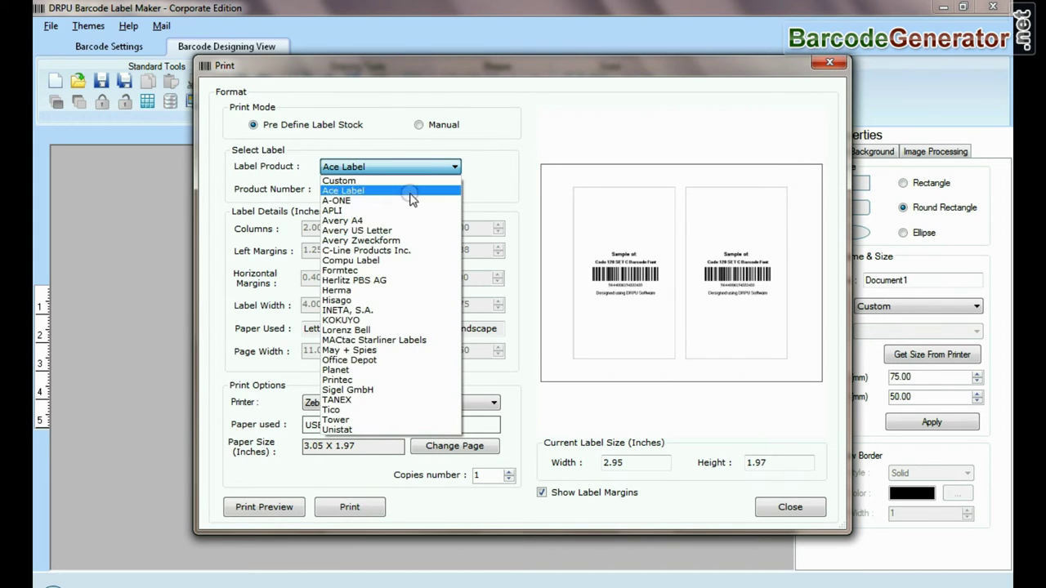
{"action": "left_click", "coordinate": [413, 294]}
{"action": "left_click", "coordinate": [376, 194]}
{"action": "left_click_drag", "start_coordinate": [456, 229], "coordinate": [425, 188]}
{"action": "left_click", "coordinate": [425, 188]}
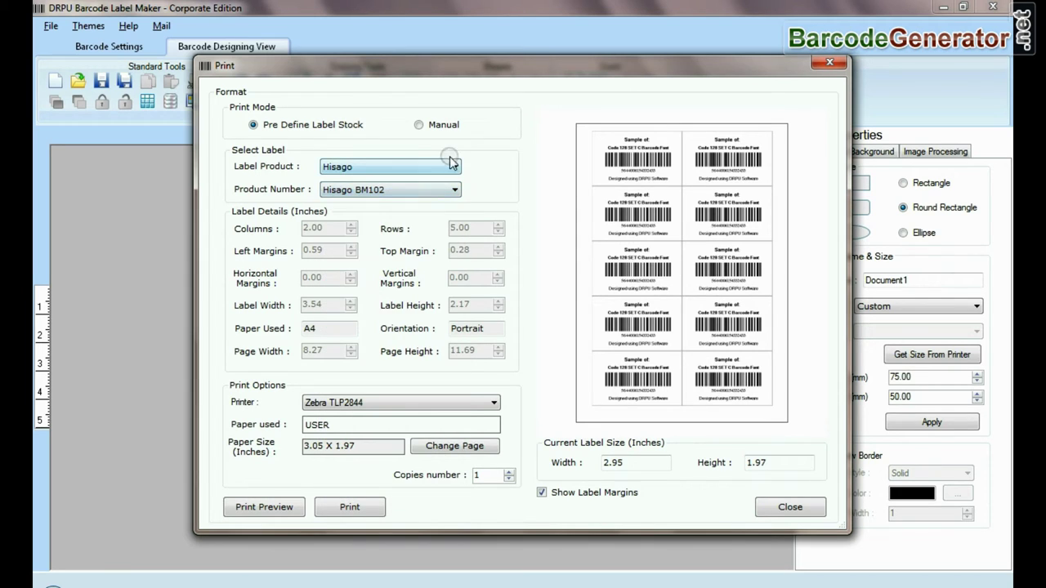
Switch the print mode back to Manual and go through the printer and copies settings
{"action": "left_click", "coordinate": [419, 126]}
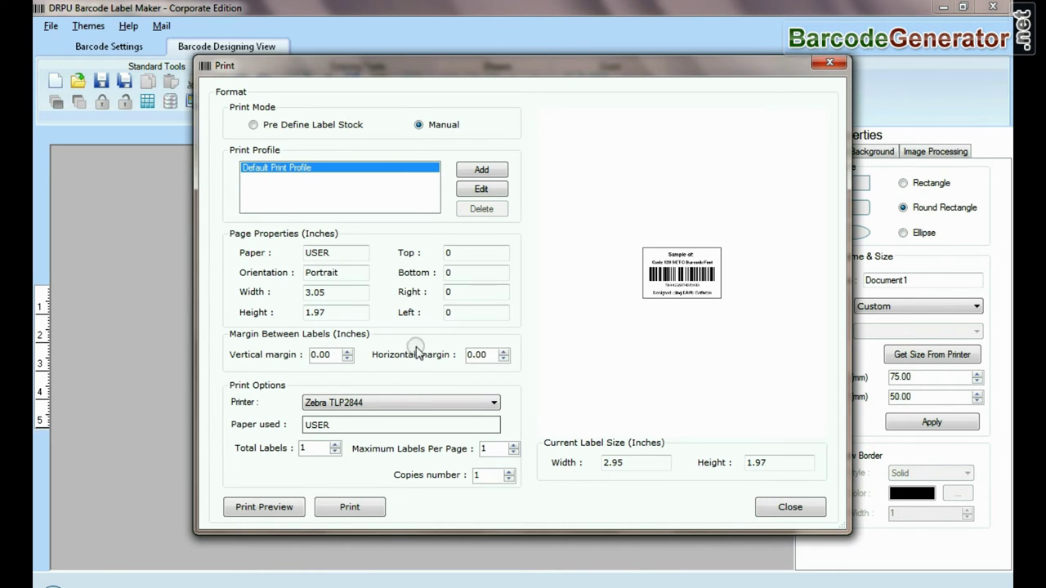
{"action": "left_click", "coordinate": [397, 402]}
{"action": "left_click", "coordinate": [400, 422]}
{"action": "left_click", "coordinate": [509, 472]}
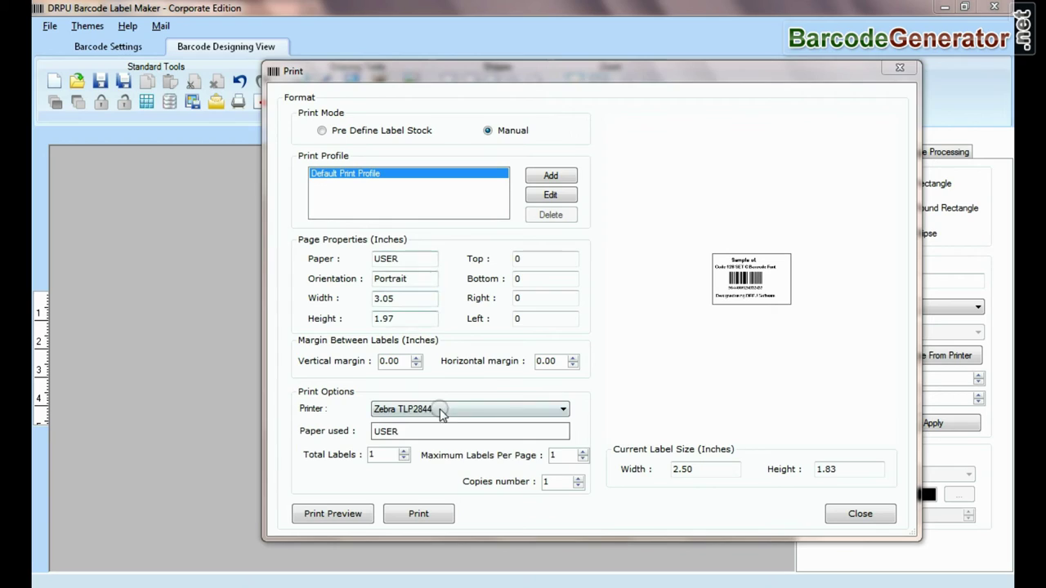
Select the HP LaserJet CP 1025 printer and set the horizontal margin between labels to 0.30 inches
{"action": "left_click", "coordinate": [442, 410]}
{"action": "left_click", "coordinate": [435, 444]}
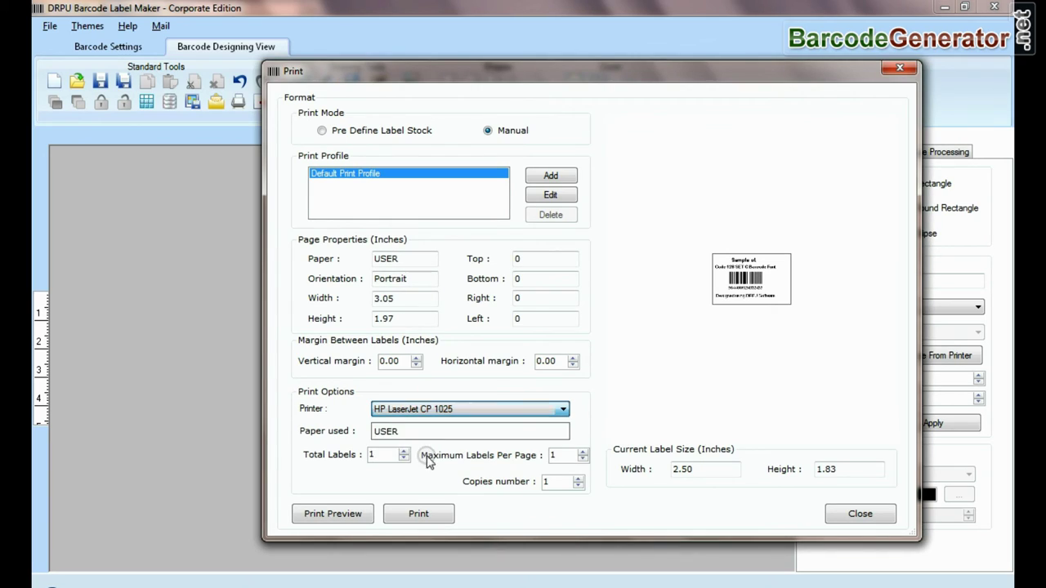
{"action": "left_click", "coordinate": [363, 455]}
{"action": "left_click", "coordinate": [574, 361]}
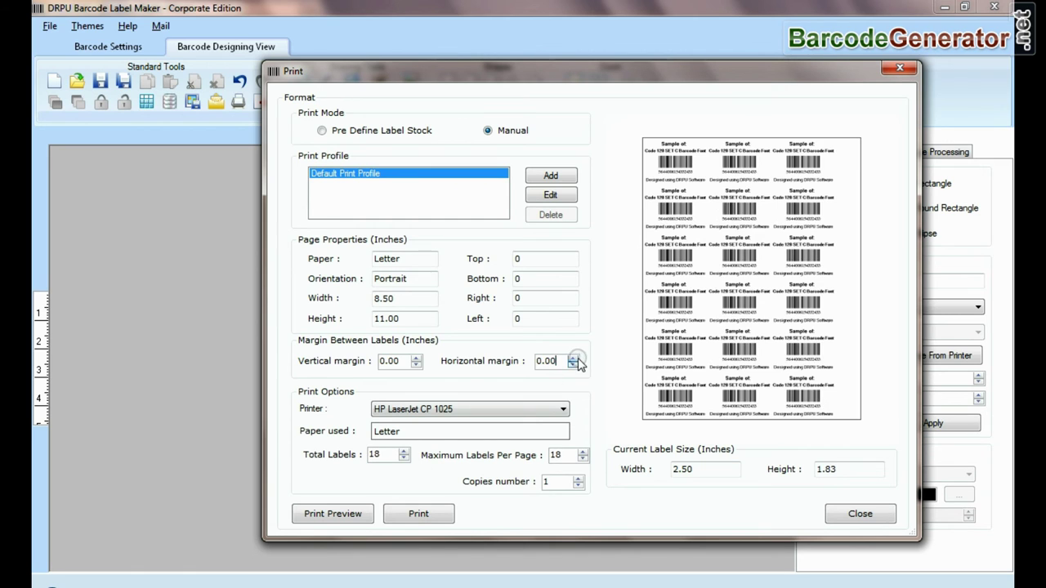
{"action": "left_click", "coordinate": [575, 361]}
{"action": "left_click", "coordinate": [575, 361]}
{"action": "left_click", "coordinate": [575, 361]}
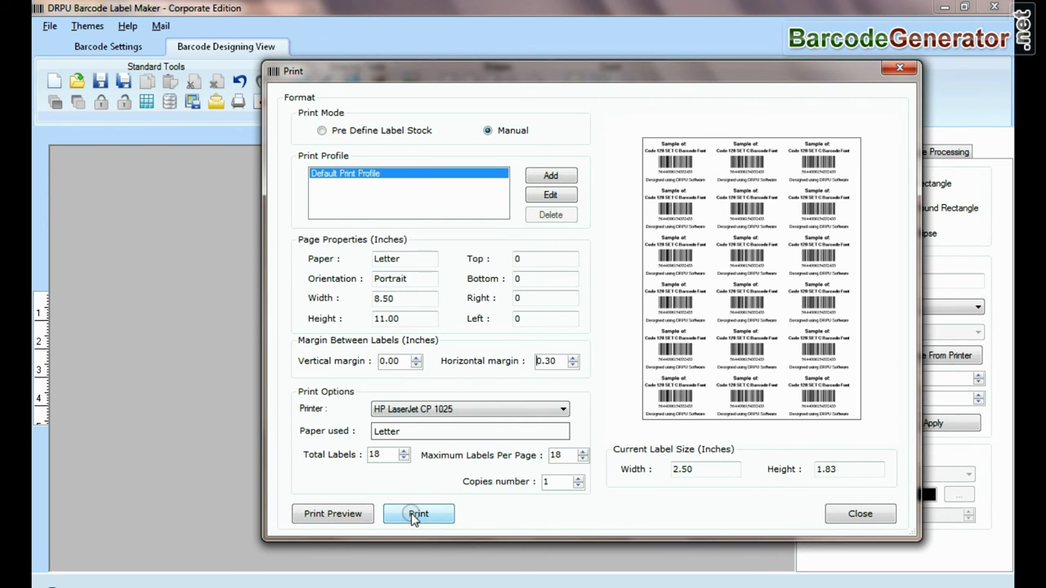